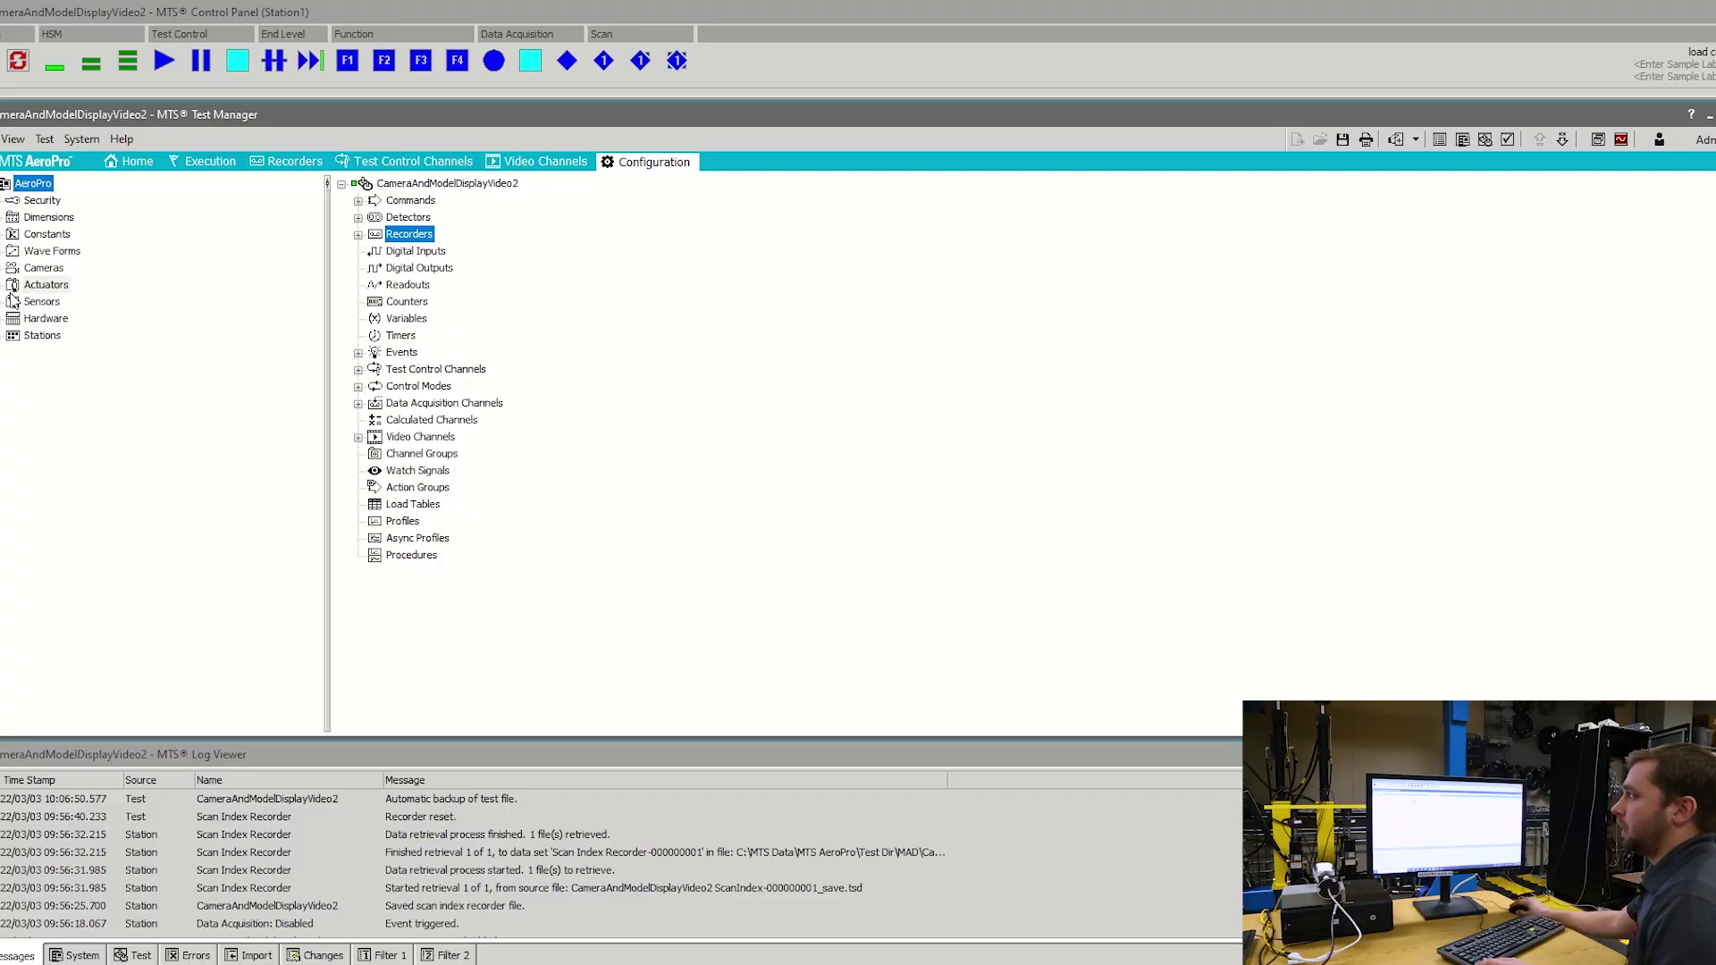
- Expand the Cameras list and the V1–V4 Video Channels, then switch to MTS Data Display
{"action": "left_click", "coordinate": [2, 268]}
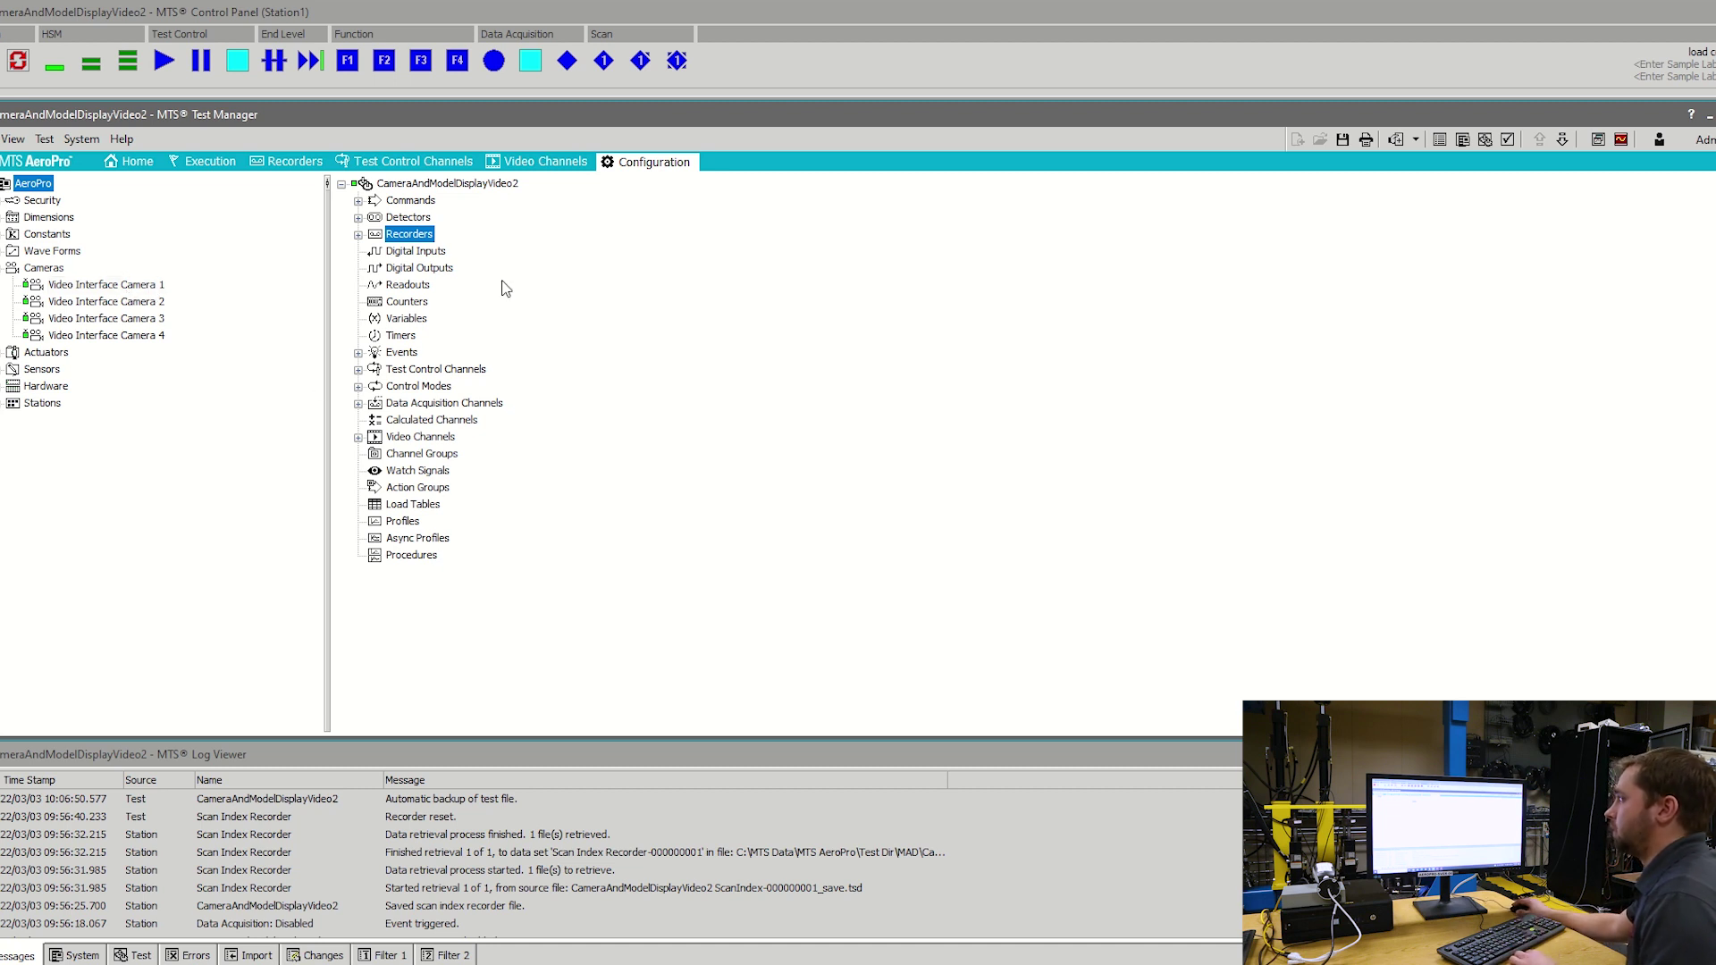
{"action": "left_click", "coordinate": [360, 438]}
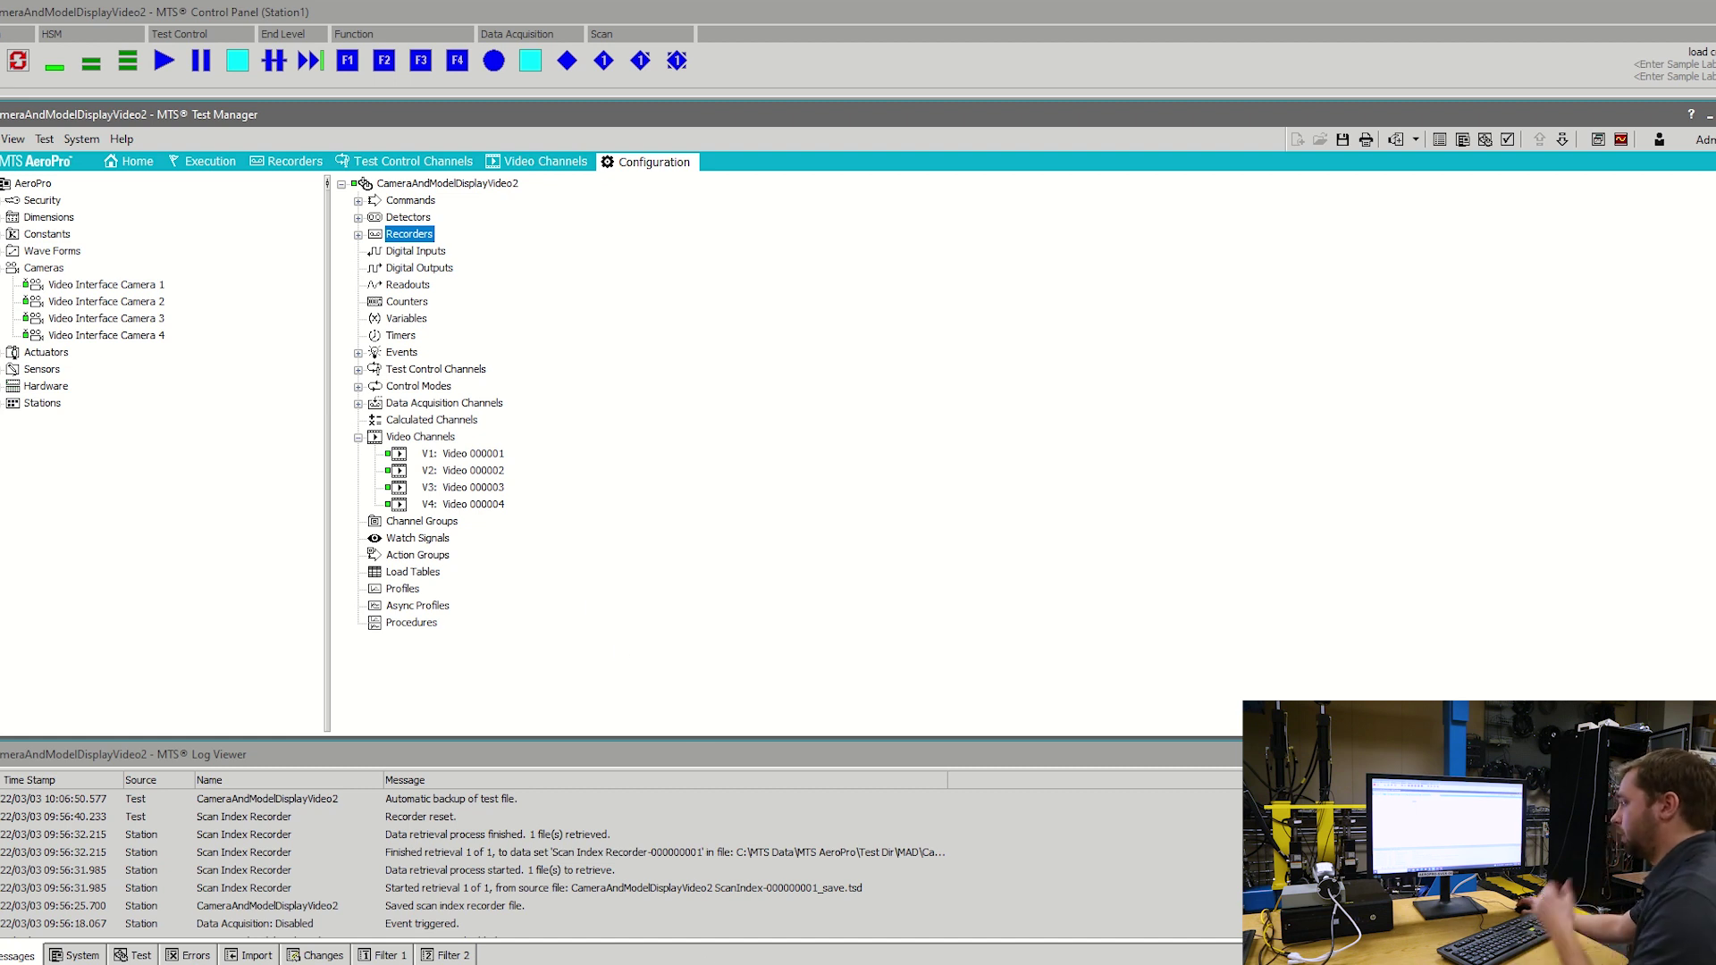
{"action": "key", "text": "alt+Tab"}
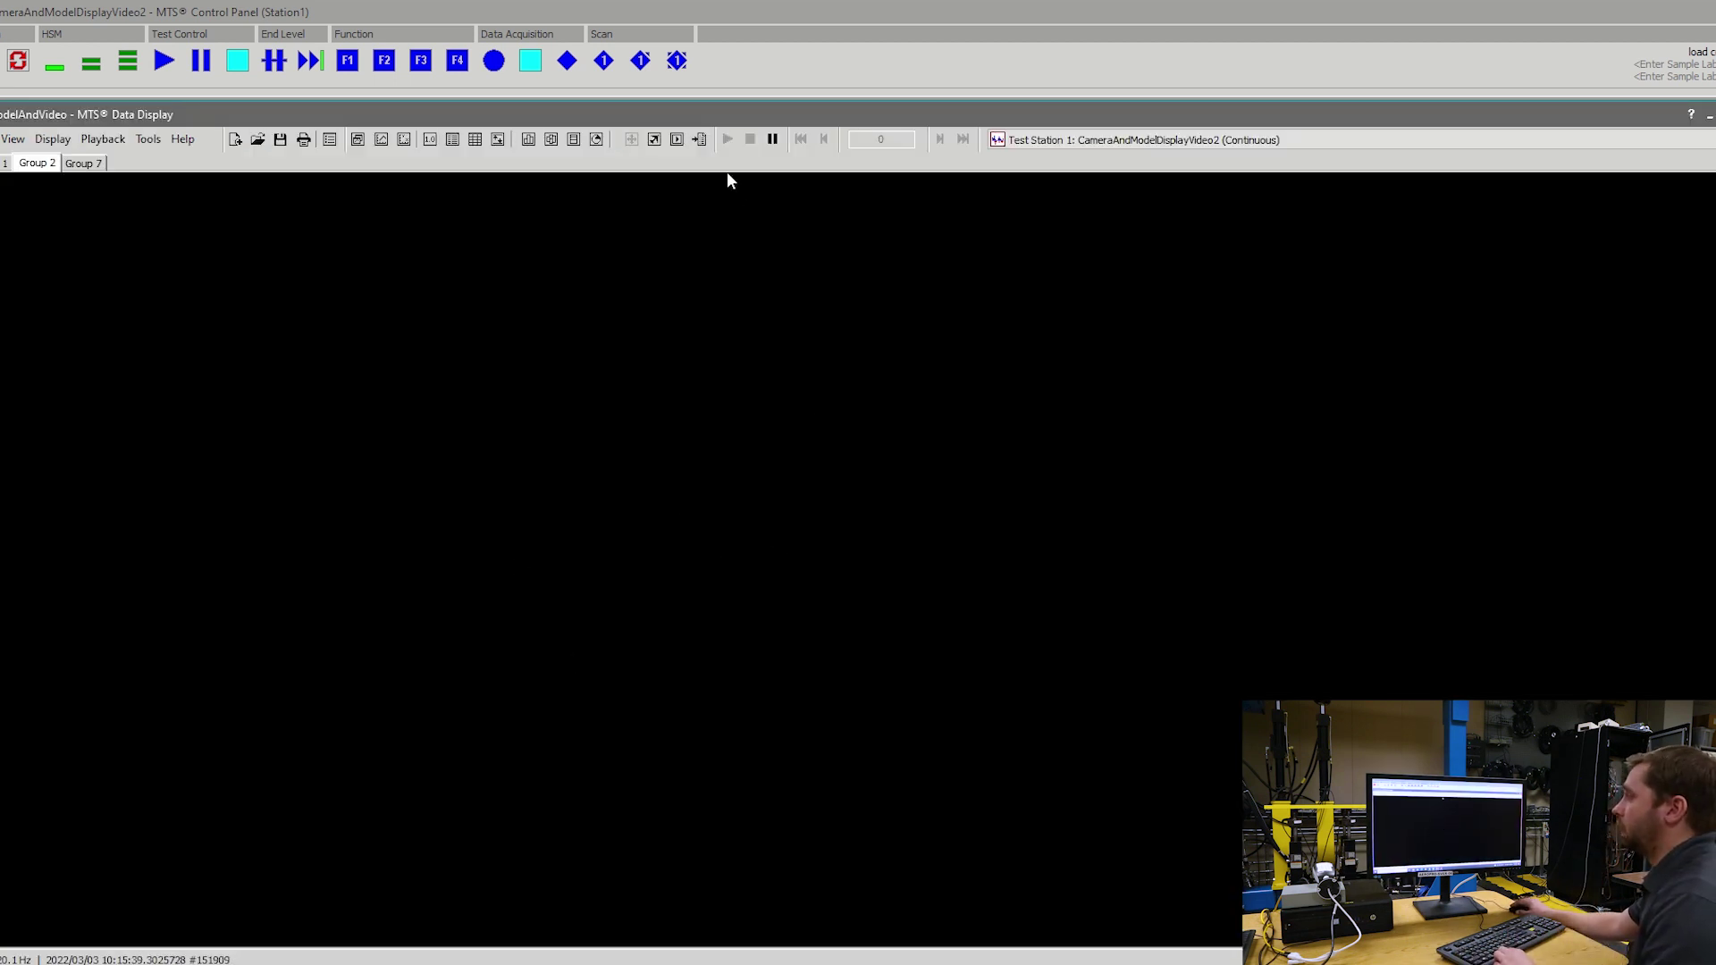
- Add a video display showing the V1 Video 000001 channel
{"action": "left_click", "coordinate": [677, 140]}
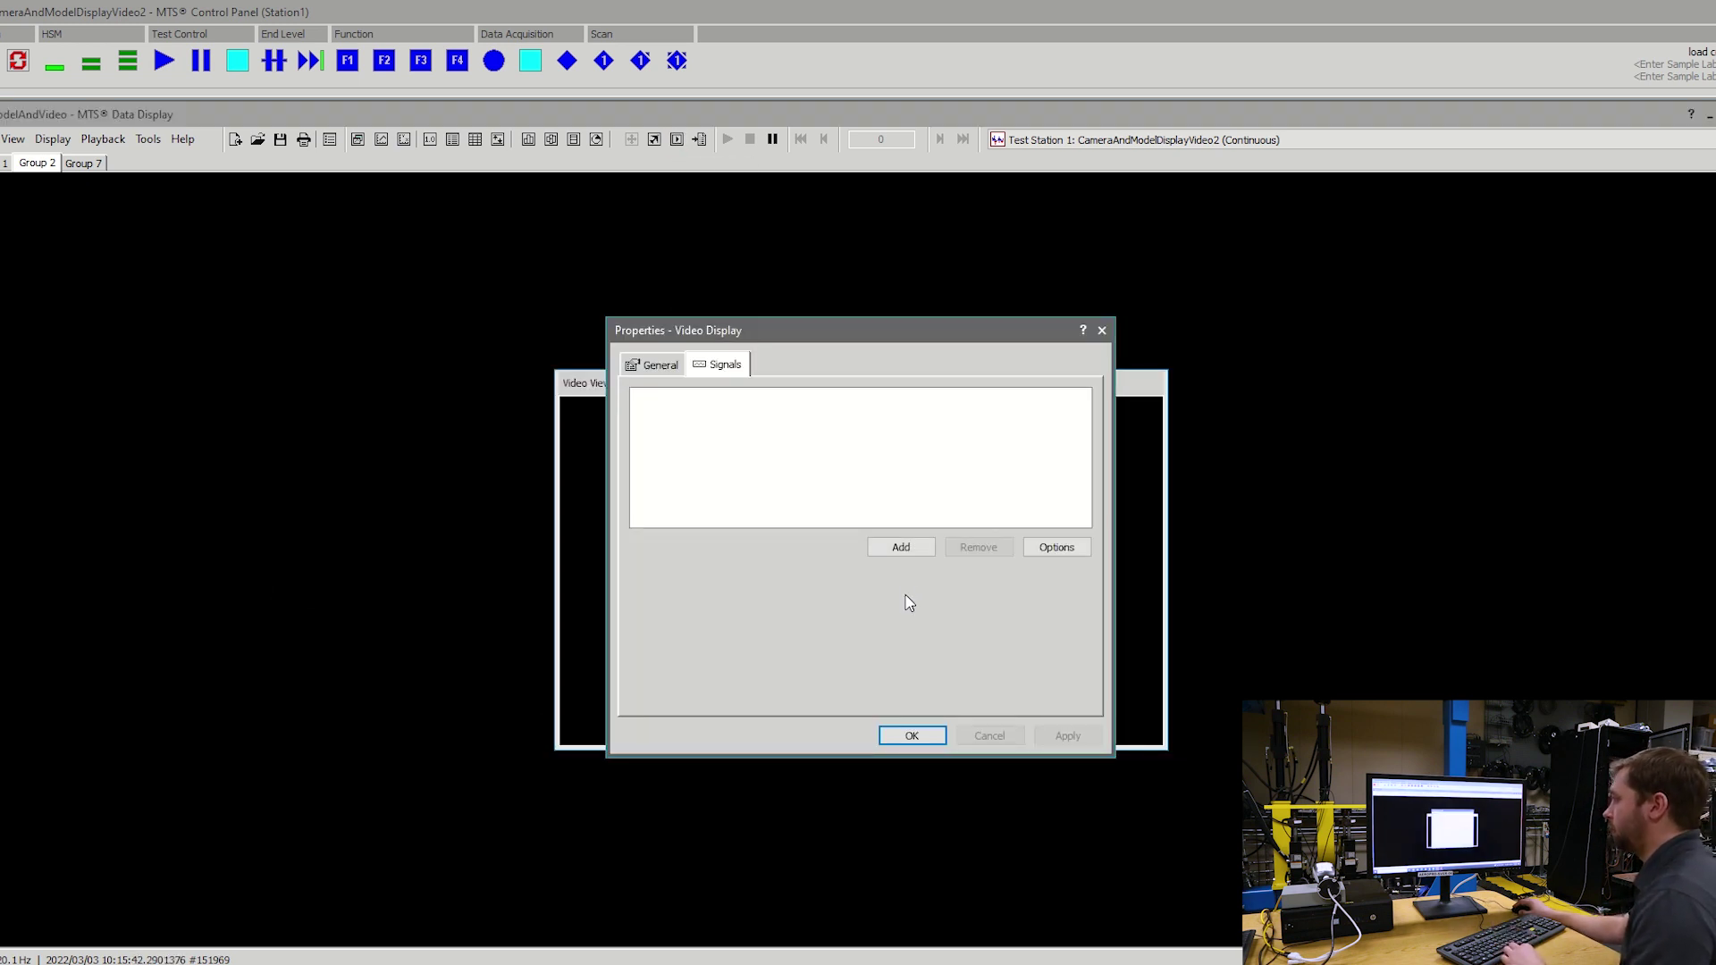
{"action": "left_click", "coordinate": [903, 548]}
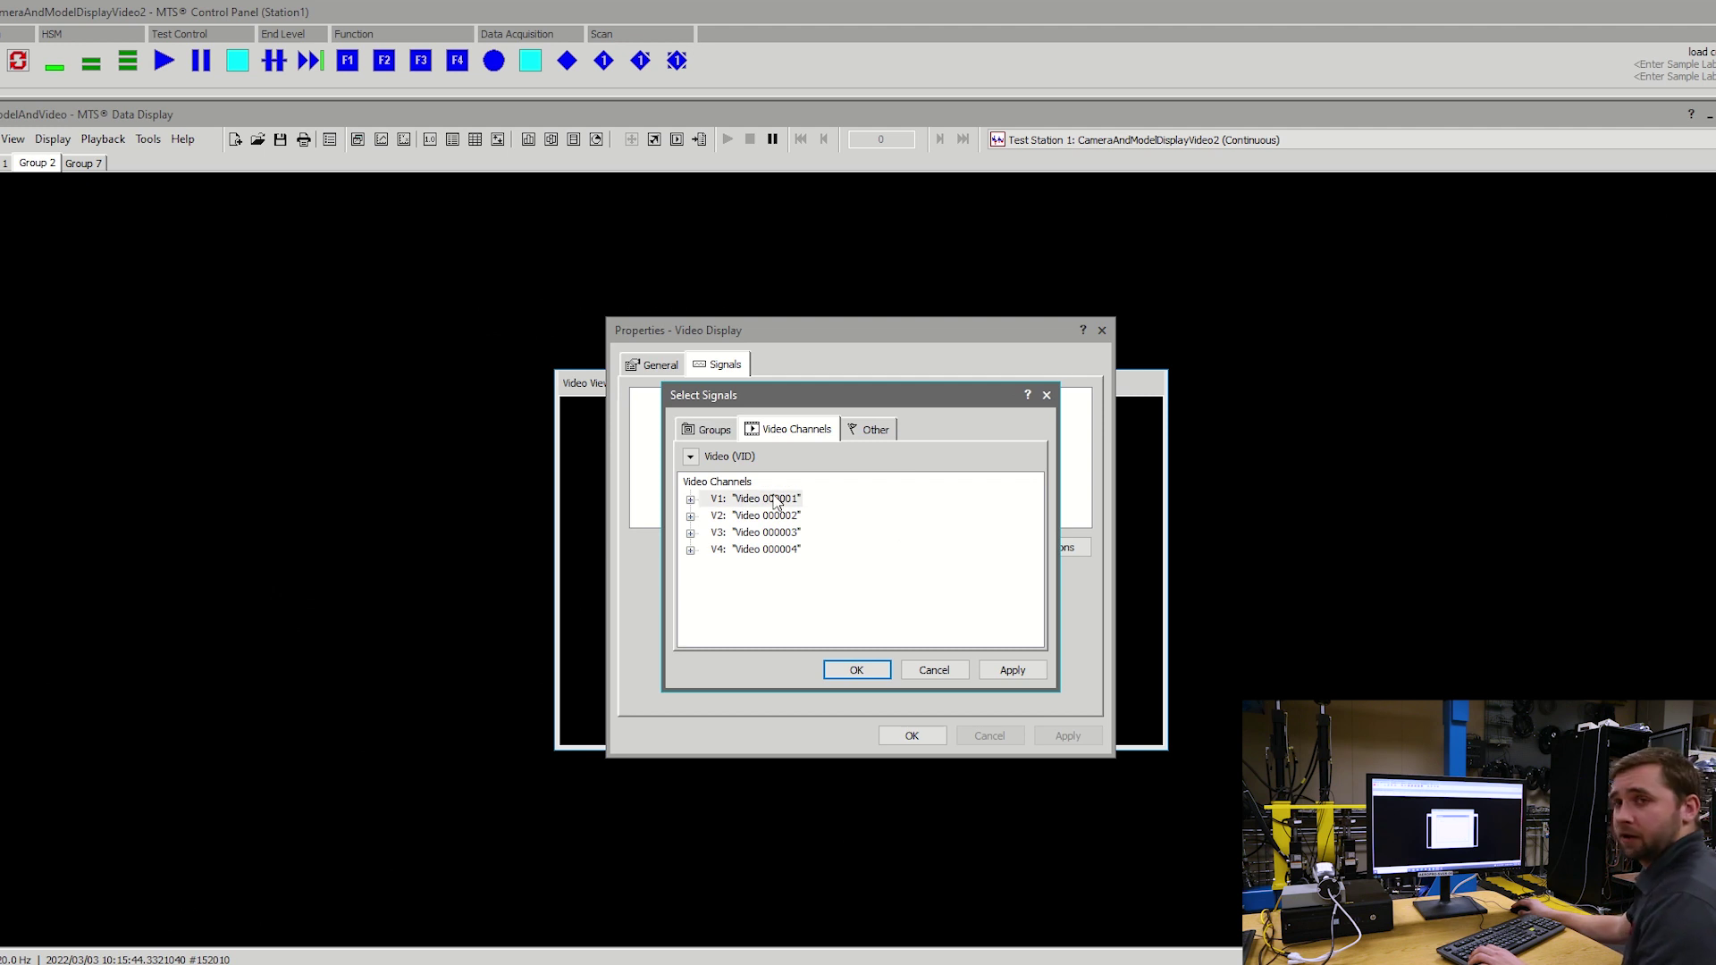
{"action": "left_click", "coordinate": [773, 498]}
{"action": "left_click", "coordinate": [858, 674]}
{"action": "left_click", "coordinate": [910, 736]}
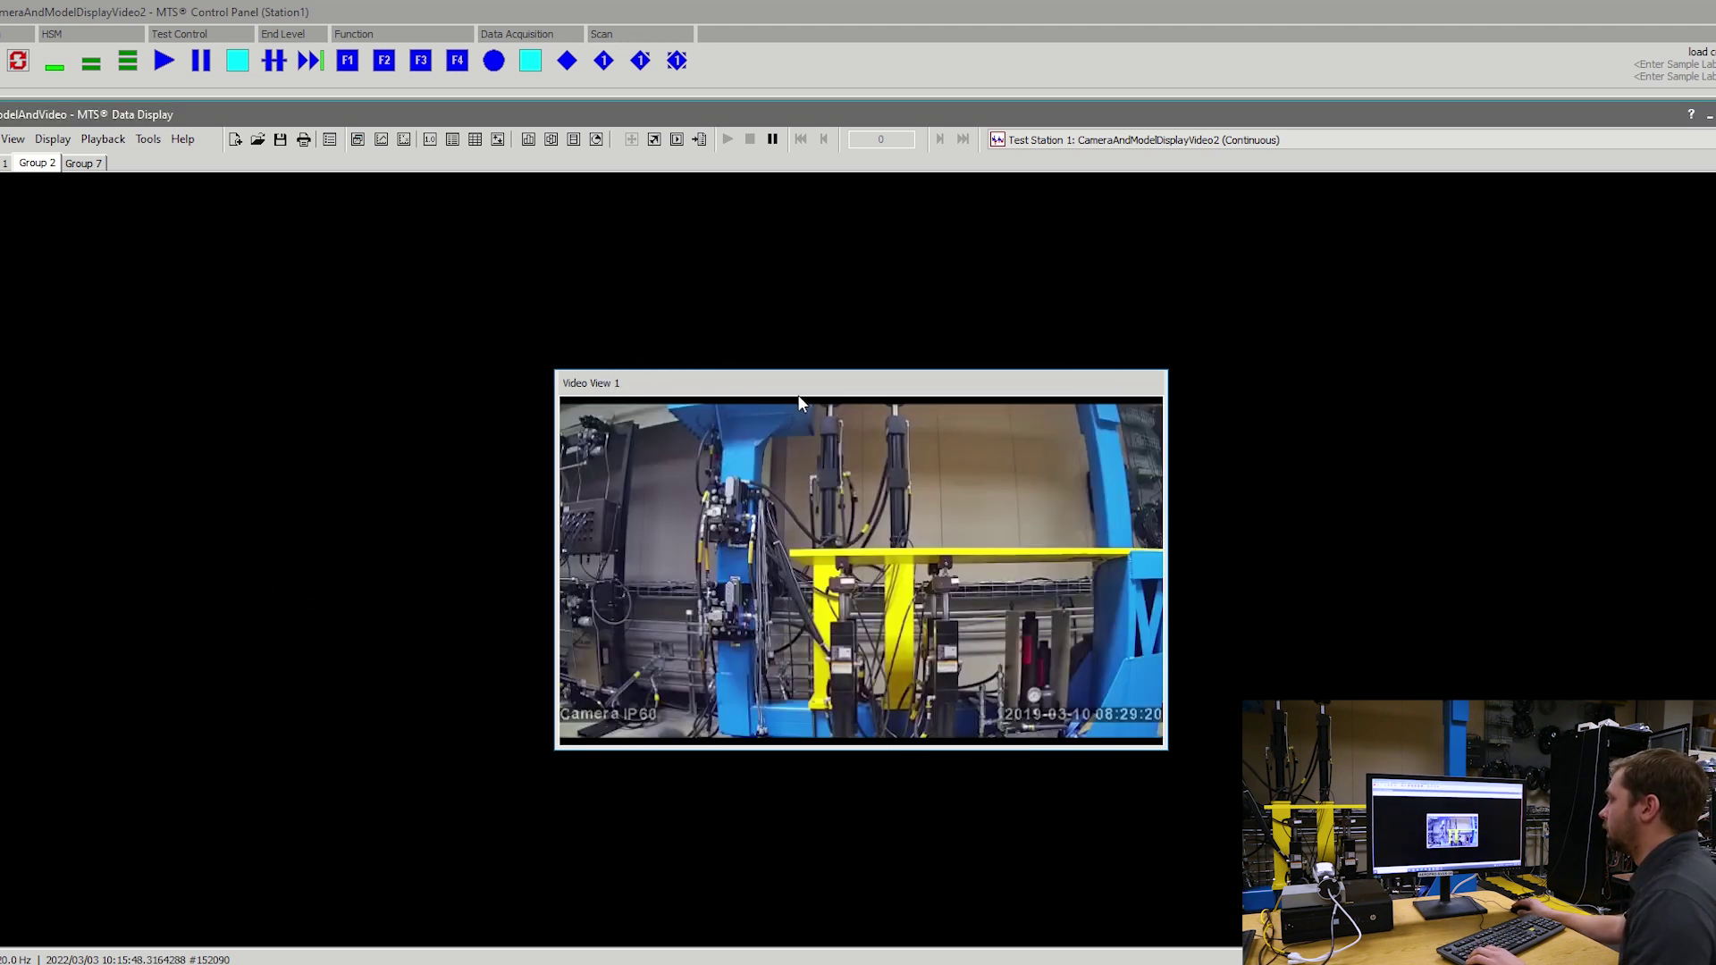
- Move Video View 1 toward the upper left and enlarge it
{"action": "left_click_drag", "start_coordinate": [800, 389], "coordinate": [566, 335]}
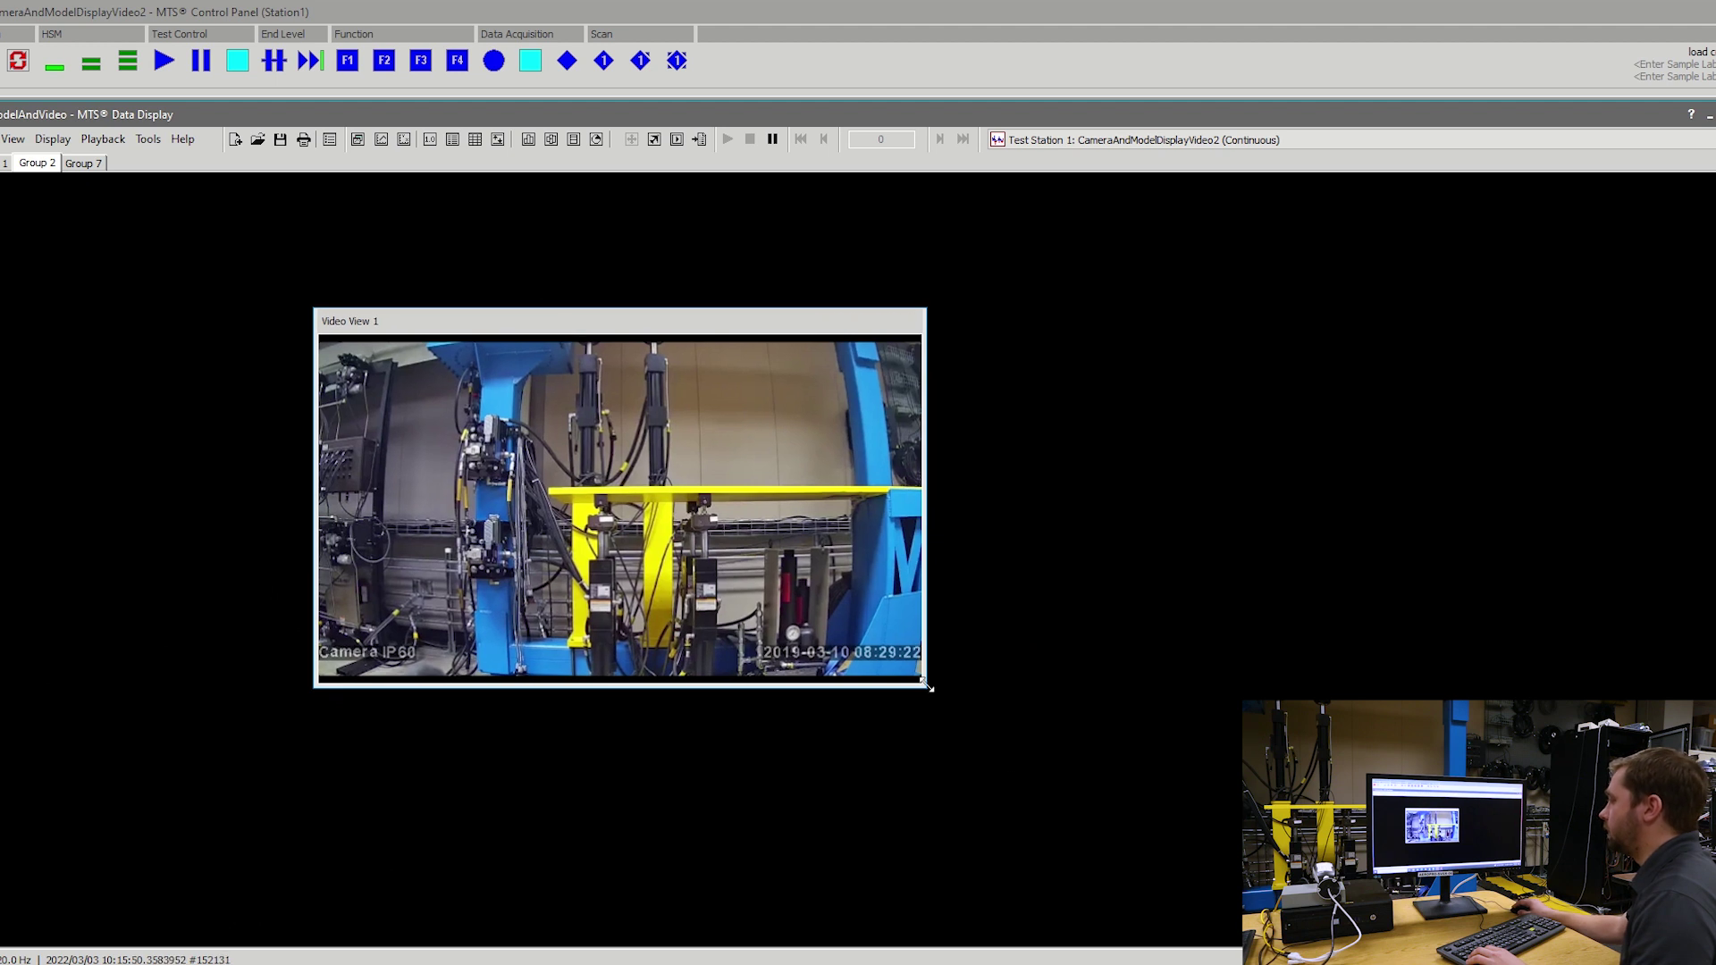
{"action": "left_click_drag", "start_coordinate": [928, 686], "coordinate": [1180, 791]}
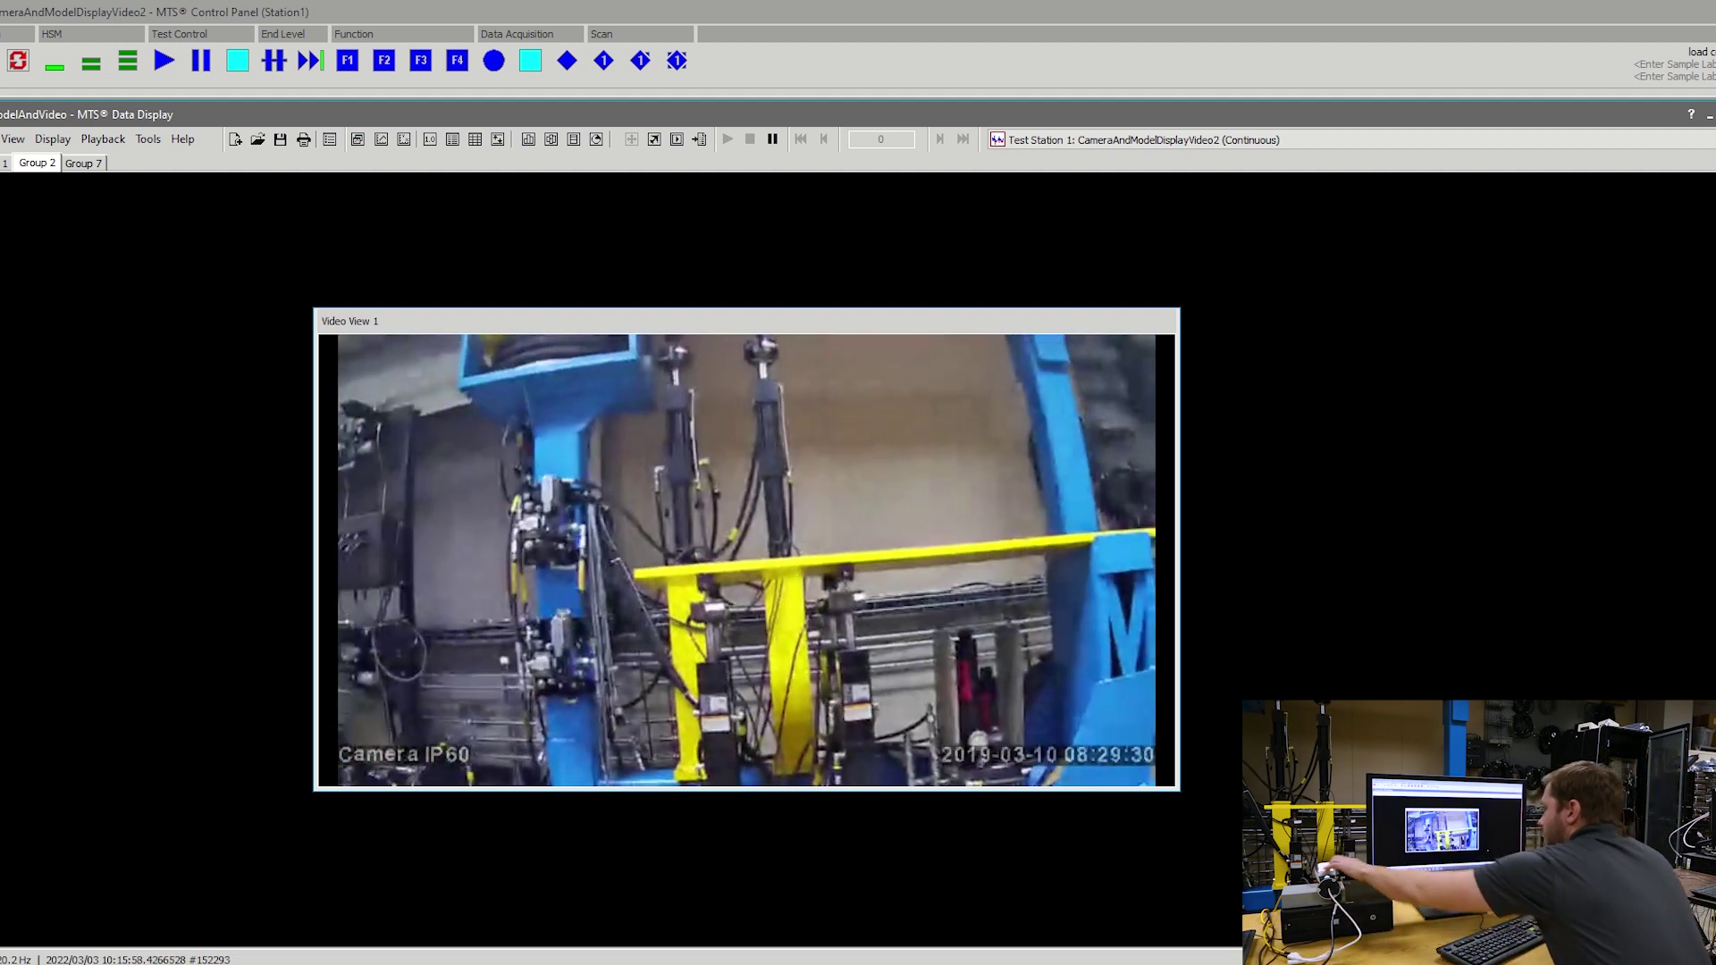
{"action": "left_click_drag", "start_coordinate": [1178, 789], "coordinate": [1251, 829]}
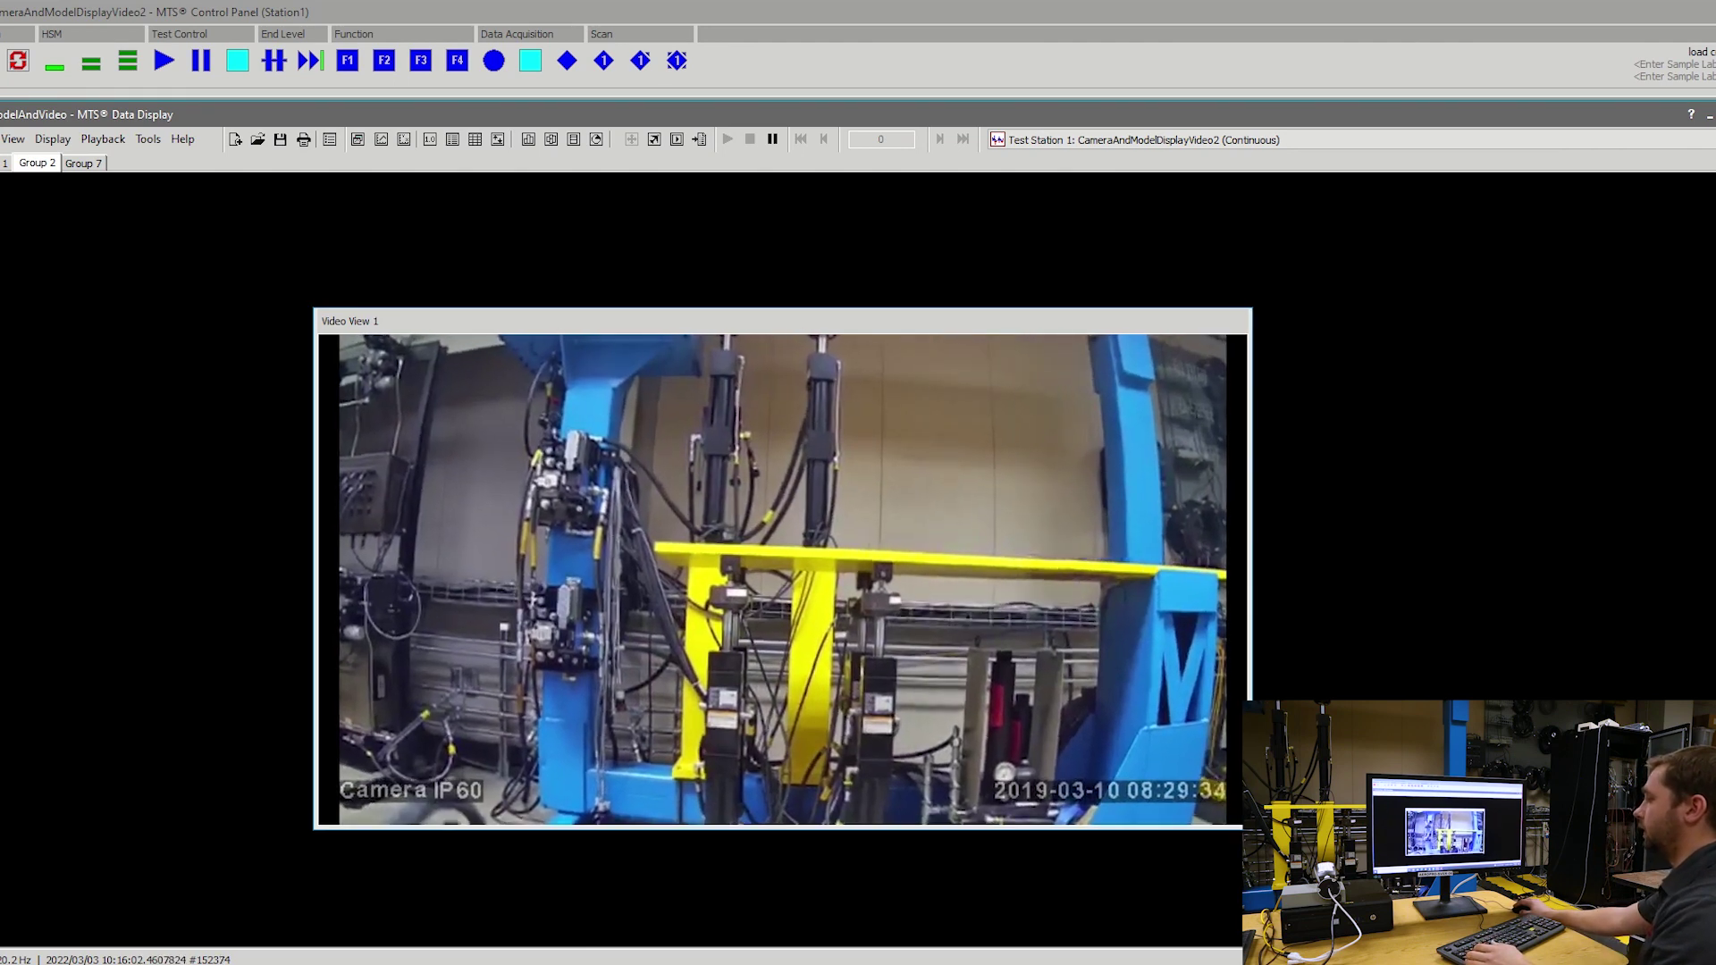
- Add a red line overlay along the yellow beam in the camera view
{"action": "right_click", "coordinate": [798, 653]}
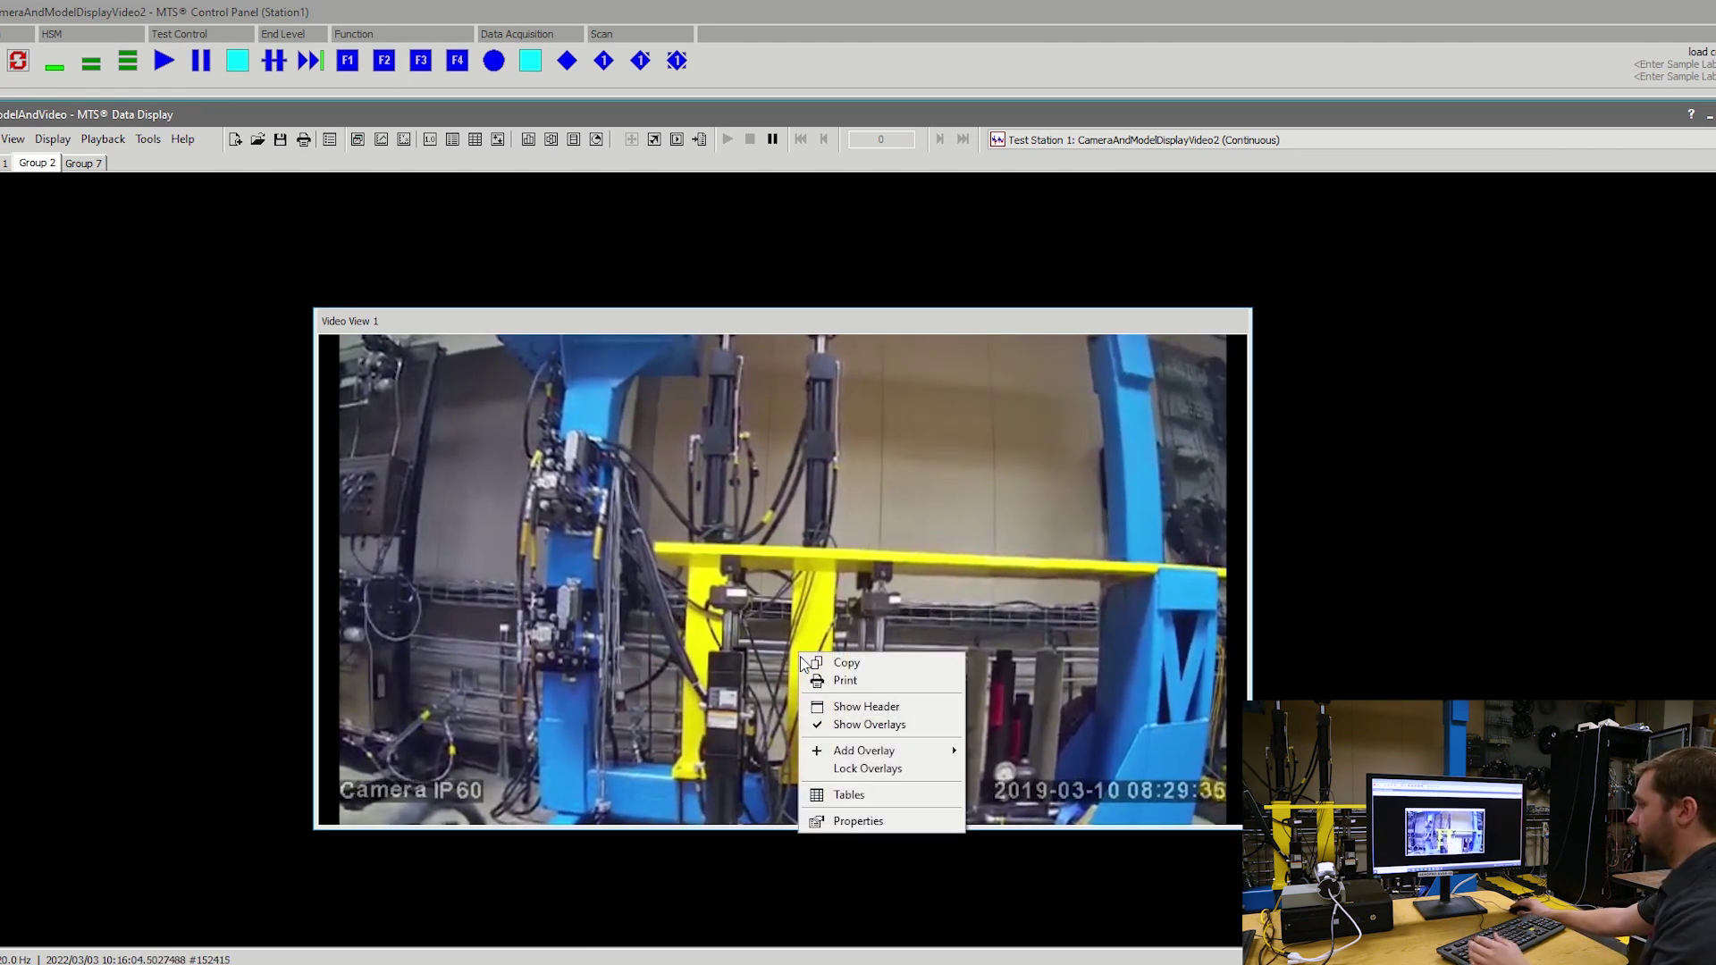
{"action": "mouse_move", "coordinate": [863, 753]}
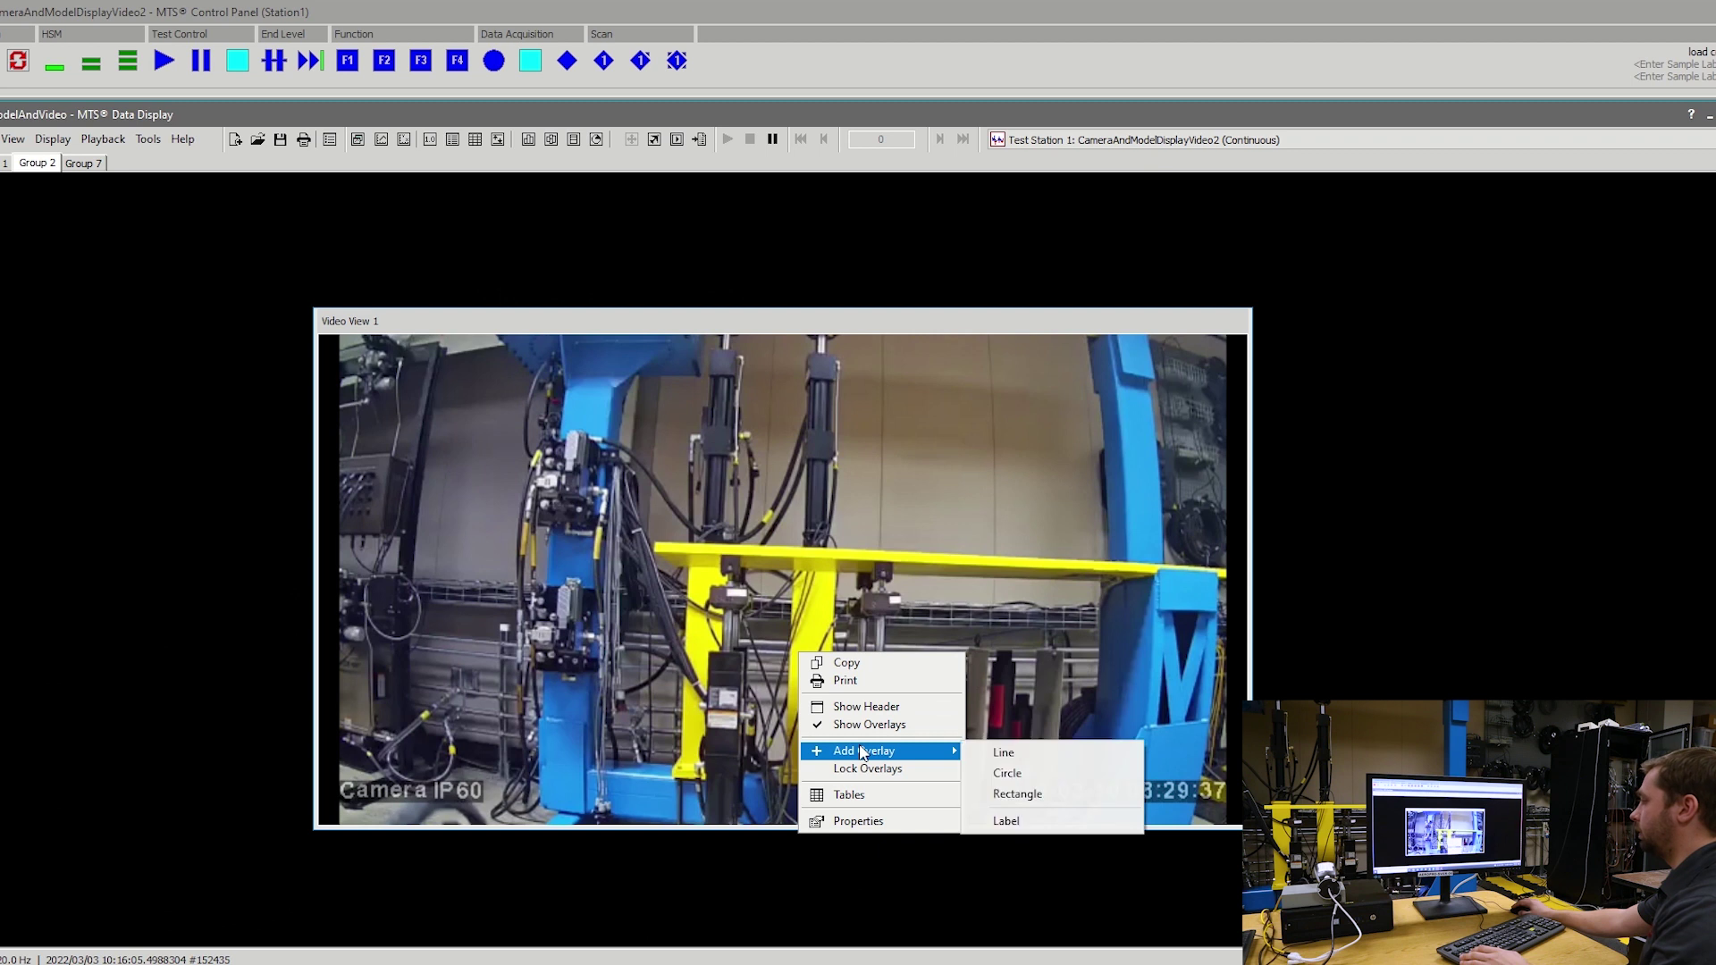
{"action": "left_click", "coordinate": [1001, 754]}
{"action": "left_click_drag", "start_coordinate": [617, 585], "coordinate": [1132, 596]}
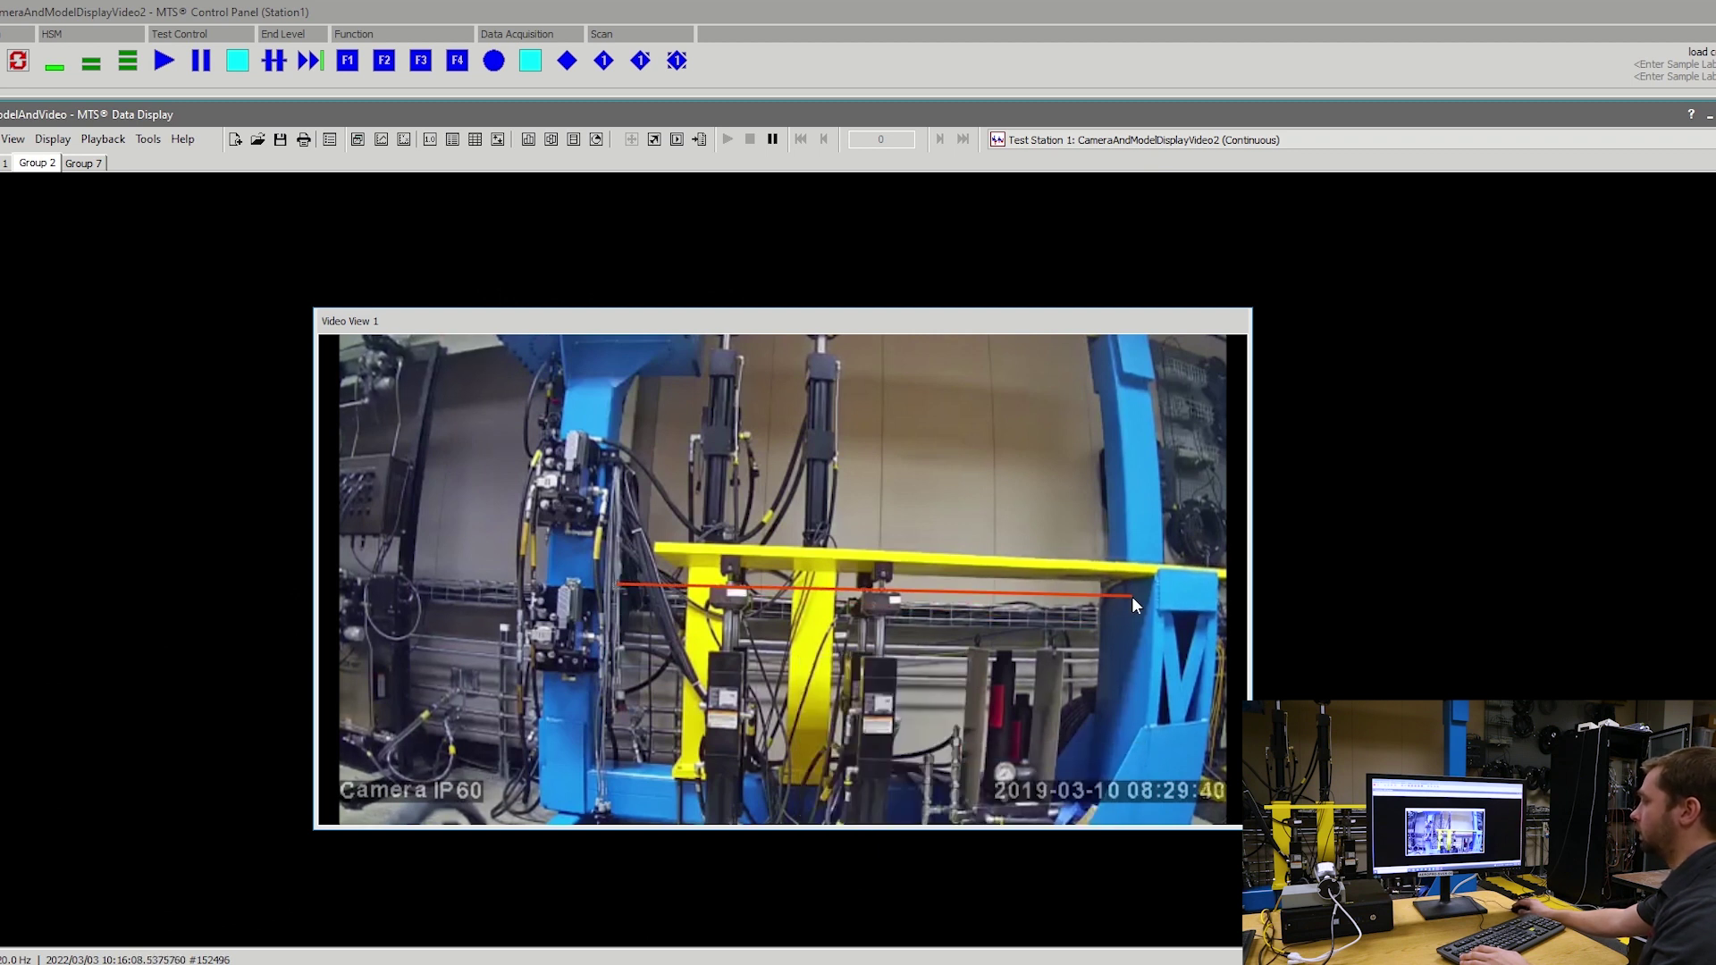
- Add a rectangle overlay around the two actuators, then move the view up-left and shrink it slightly
{"action": "right_click", "coordinate": [874, 657]}
{"action": "mouse_move", "coordinate": [967, 750]}
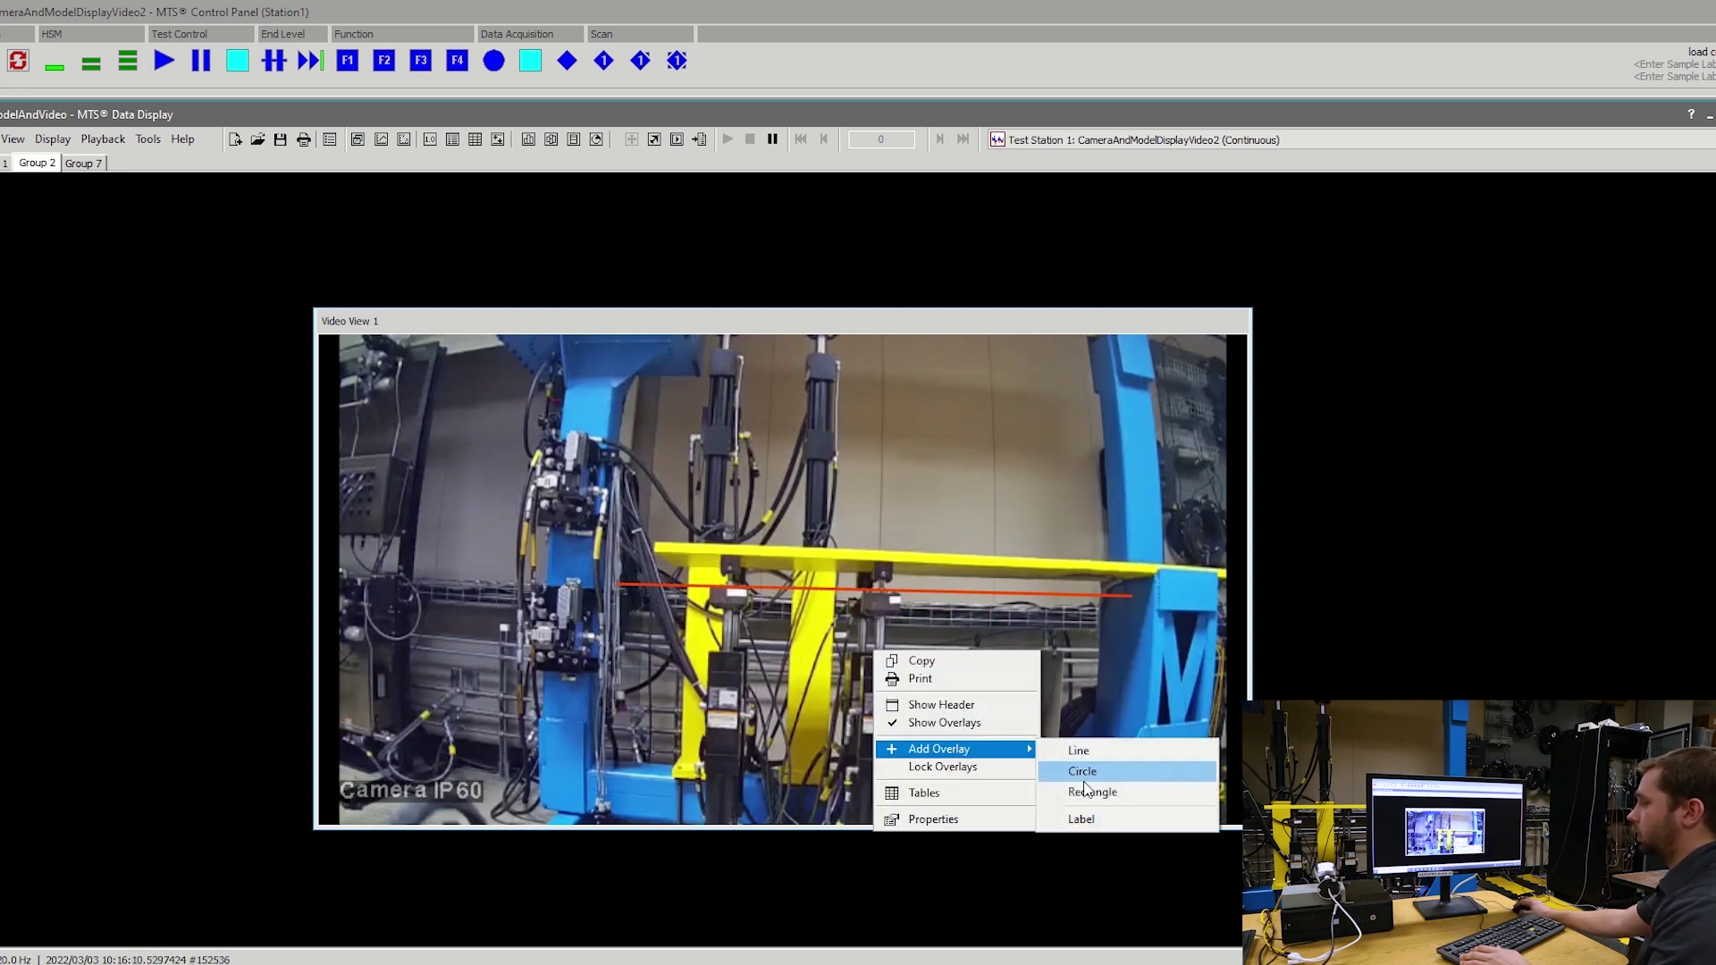
{"action": "left_click", "coordinate": [1090, 794]}
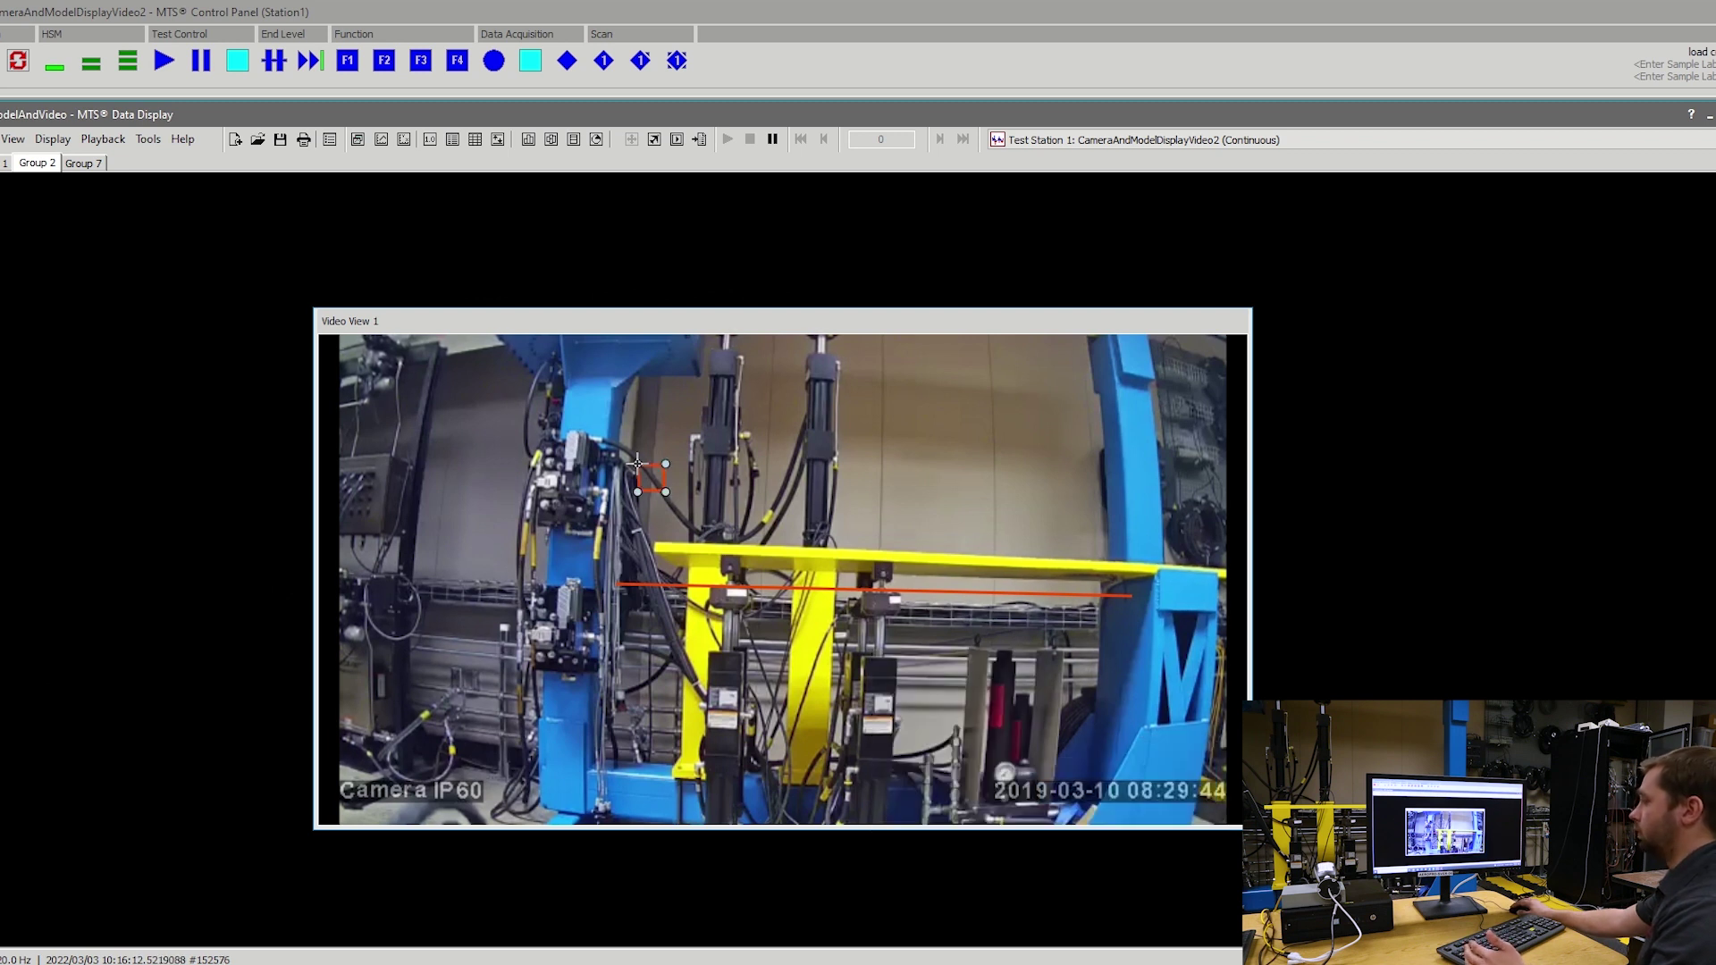
{"action": "left_click_drag", "start_coordinate": [666, 490], "coordinate": [878, 720]}
{"action": "left_click_drag", "start_coordinate": [816, 320], "coordinate": [738, 258]}
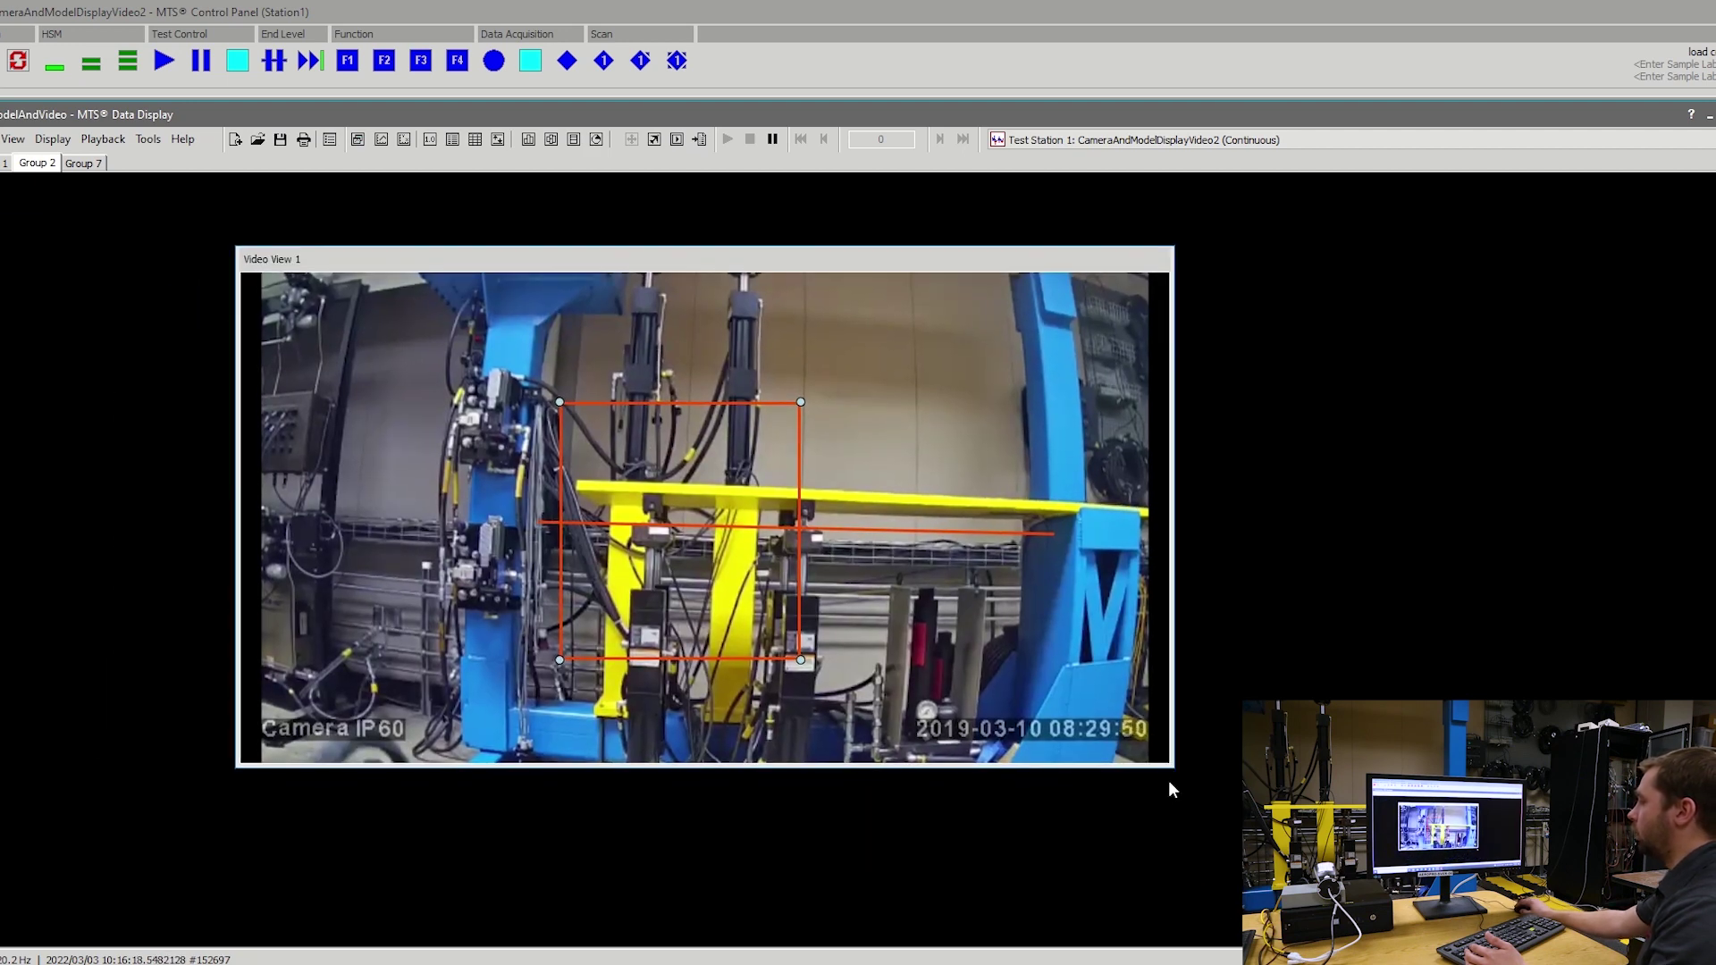
{"action": "left_click_drag", "start_coordinate": [1170, 769], "coordinate": [883, 613]}
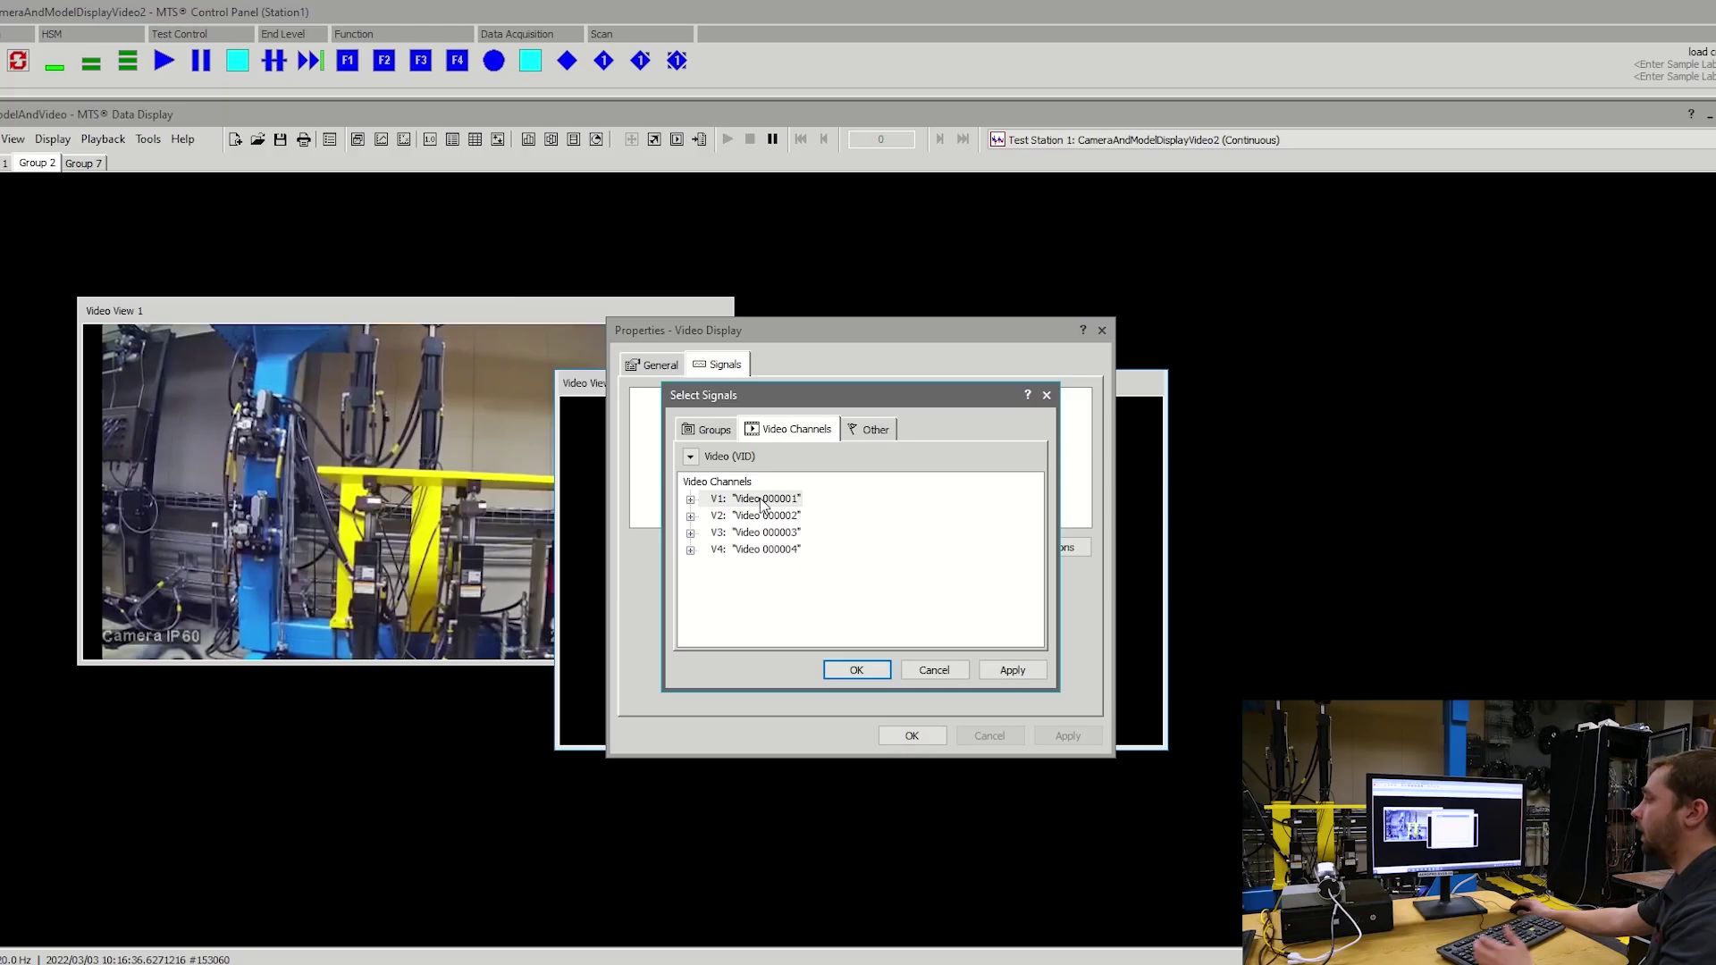
- Give Video View 2 channels Video 000001 and Video 000003, place it beside View 1, and show Video 000003
{"action": "left_click", "coordinate": [761, 503]}
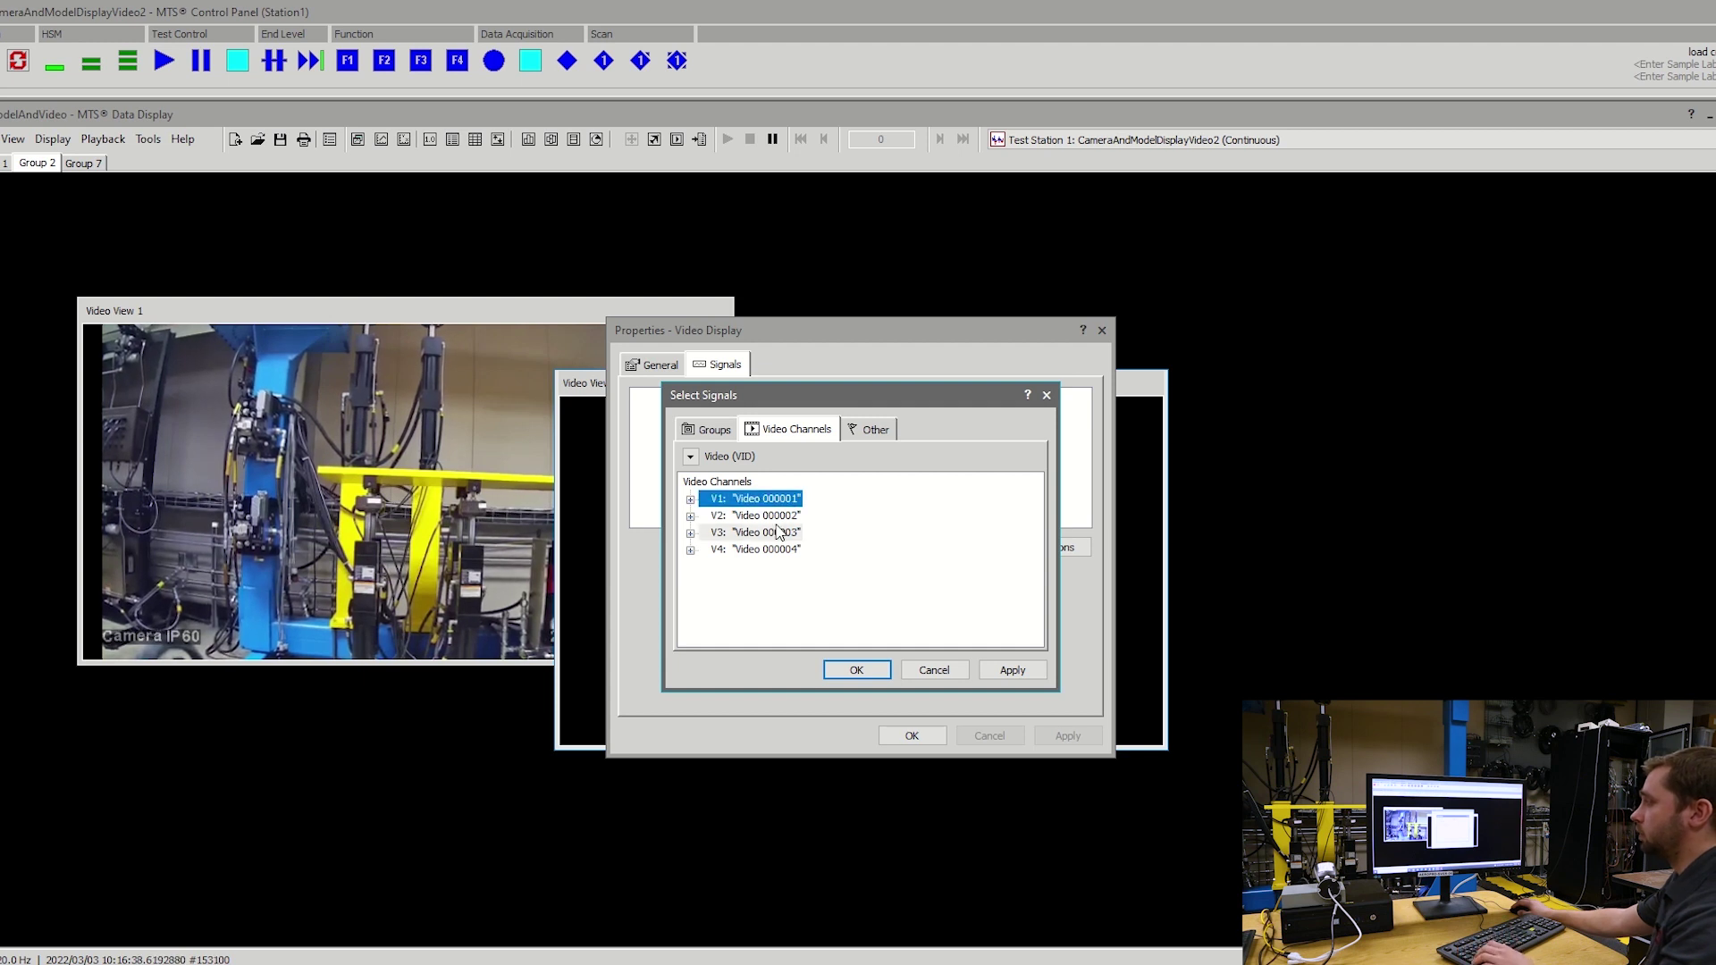
{"action": "left_click", "coordinate": [777, 532], "text": "ctrl"}
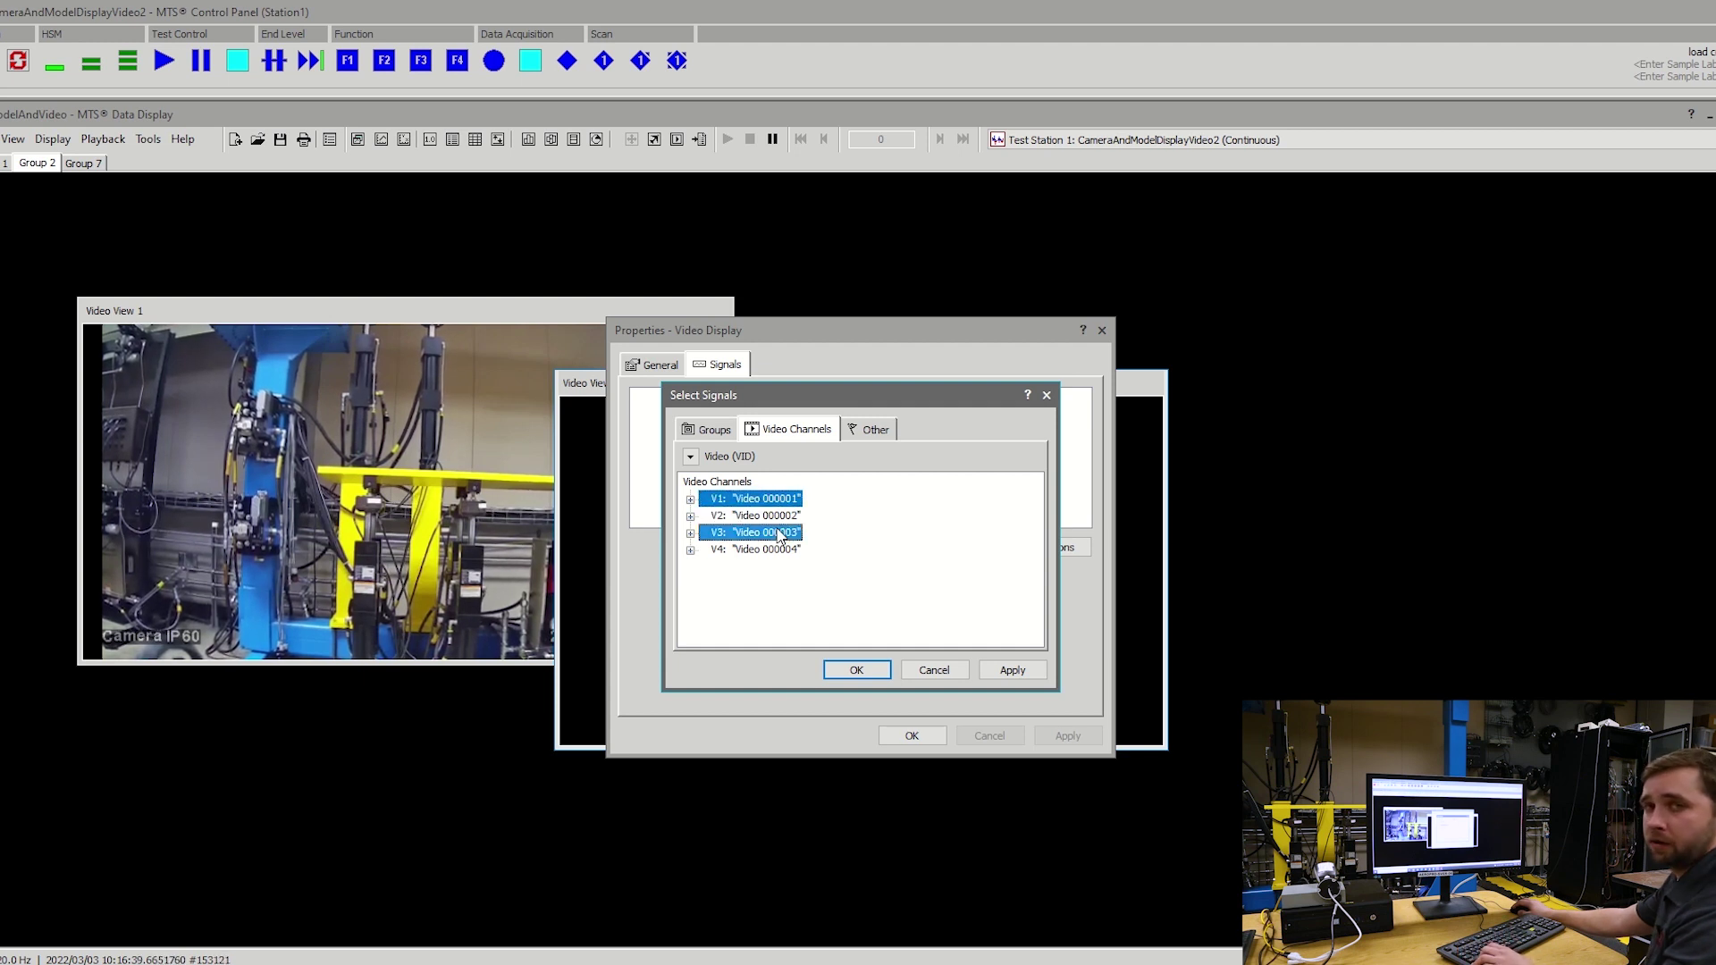
{"action": "left_click", "coordinate": [880, 674]}
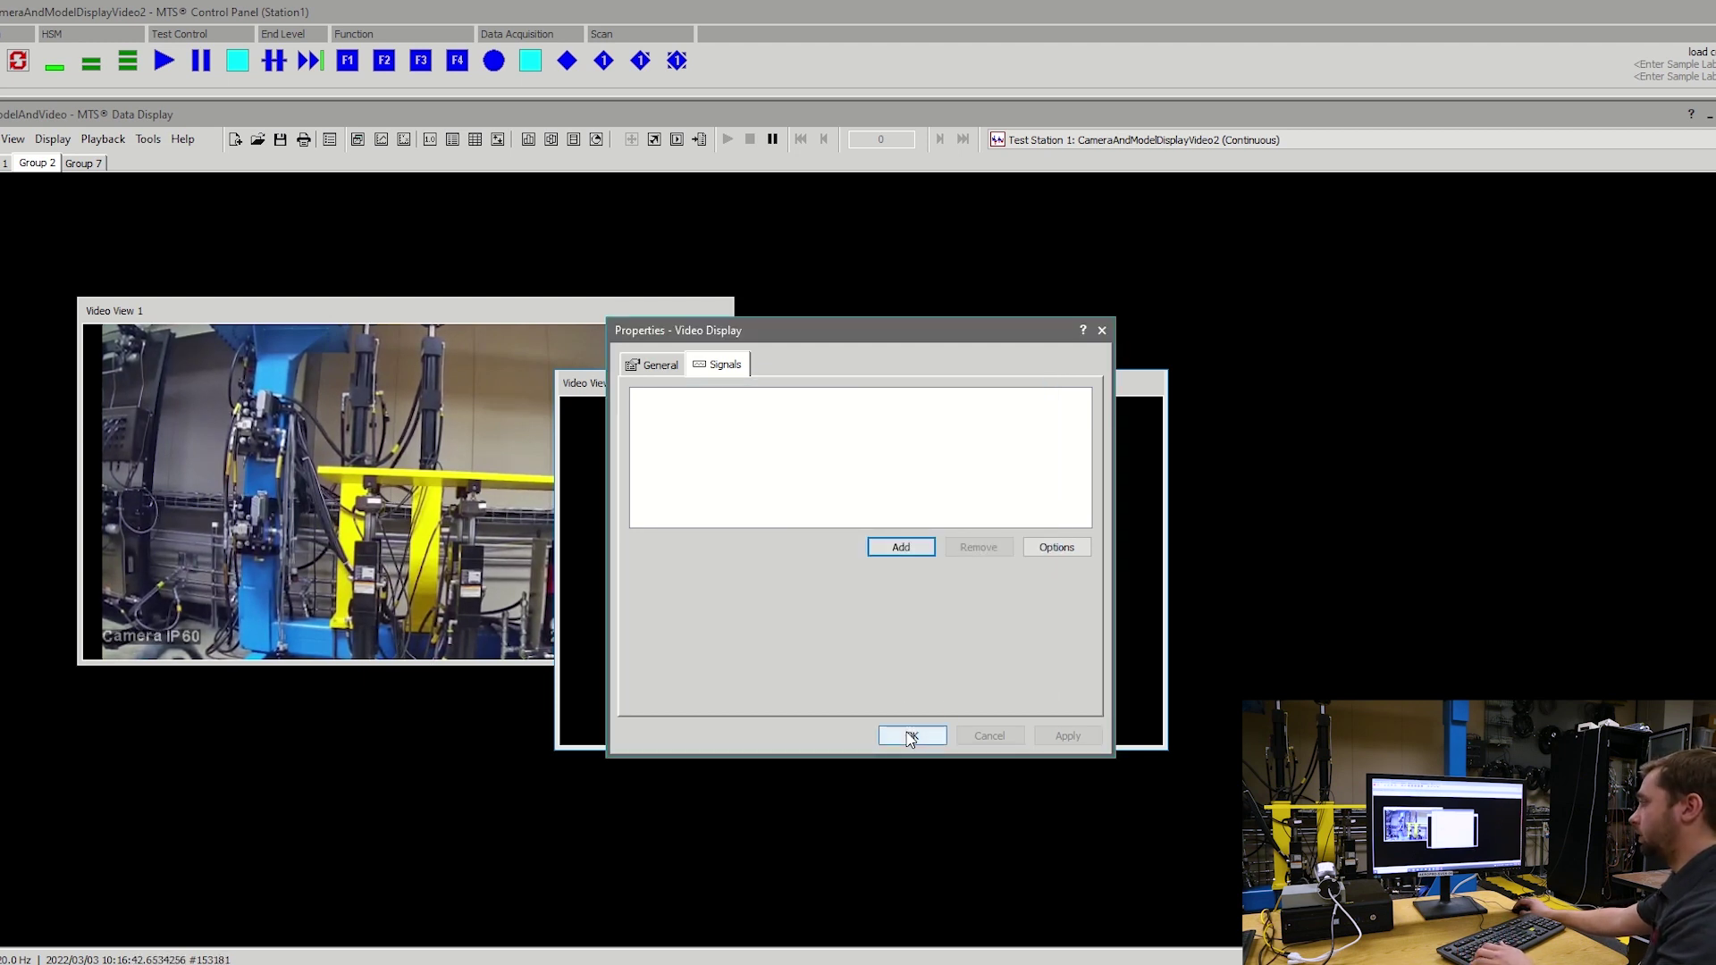
{"action": "left_click", "coordinate": [910, 735]}
{"action": "left_click_drag", "start_coordinate": [747, 388], "coordinate": [949, 314]}
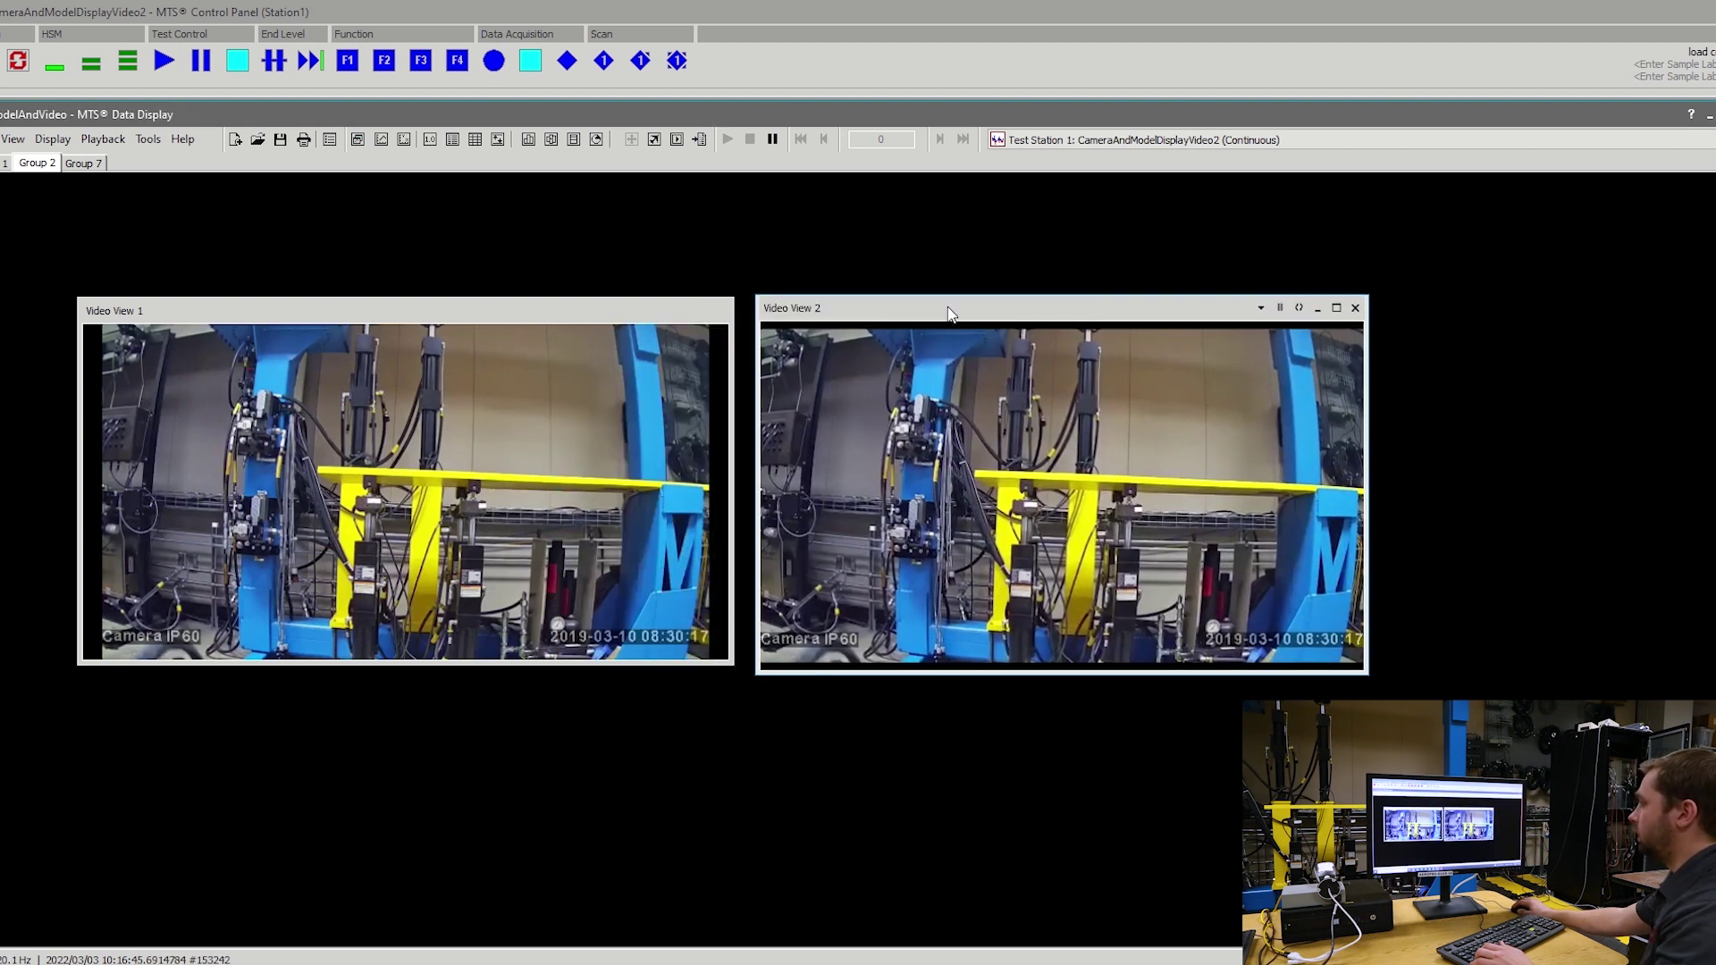
{"action": "left_click", "coordinate": [1020, 525]}
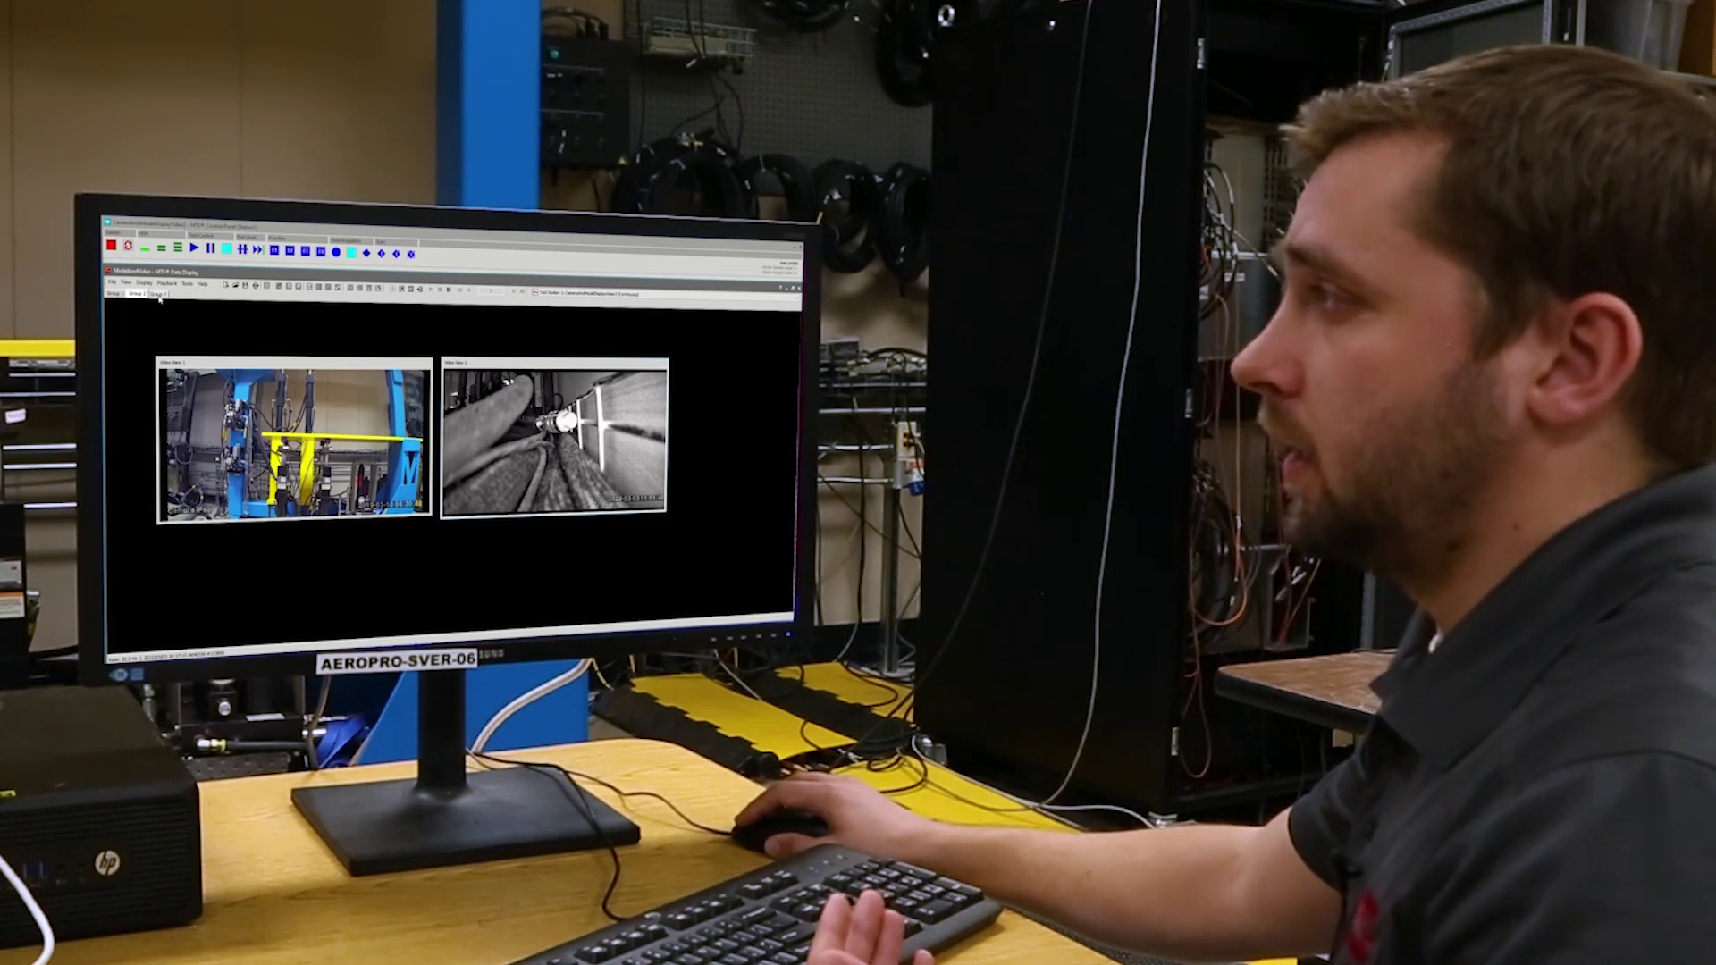
- Open the Group 7 tab to show the Scan Index Recorder playback page
{"action": "left_click", "coordinate": [158, 295]}
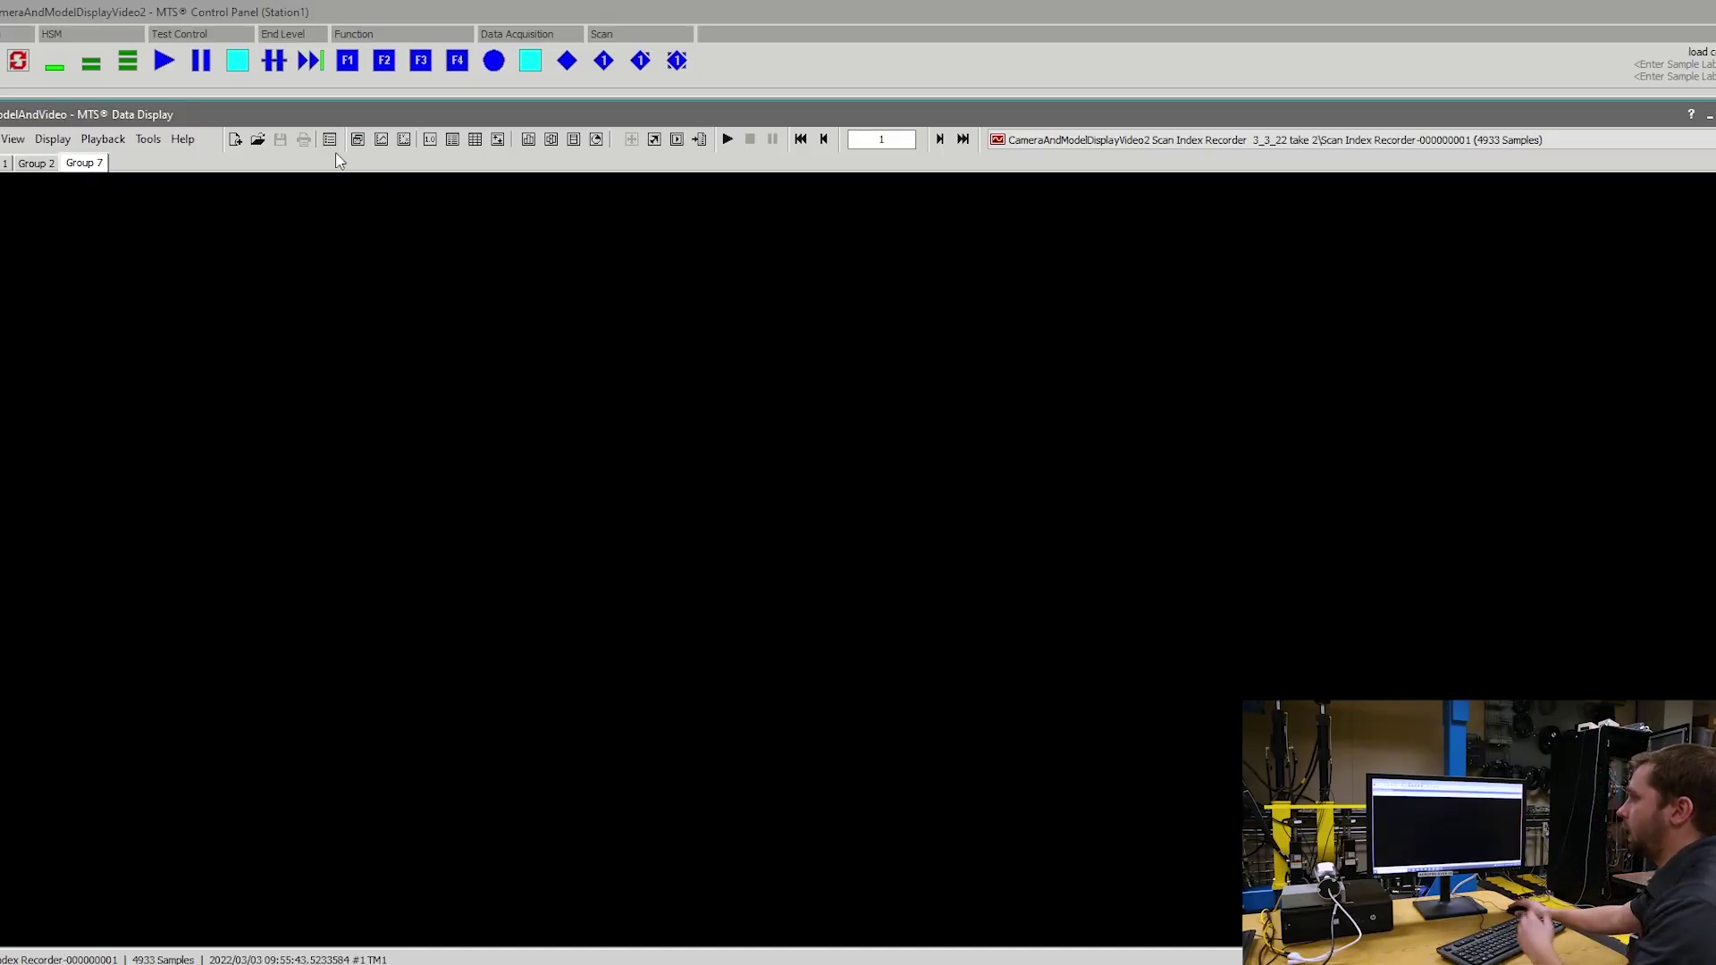
- Add Plot 1 graphing D1 DACQ 000001 against Time Stamp, moved upper-left and enlarged downward
{"action": "left_click", "coordinate": [437, 495]}
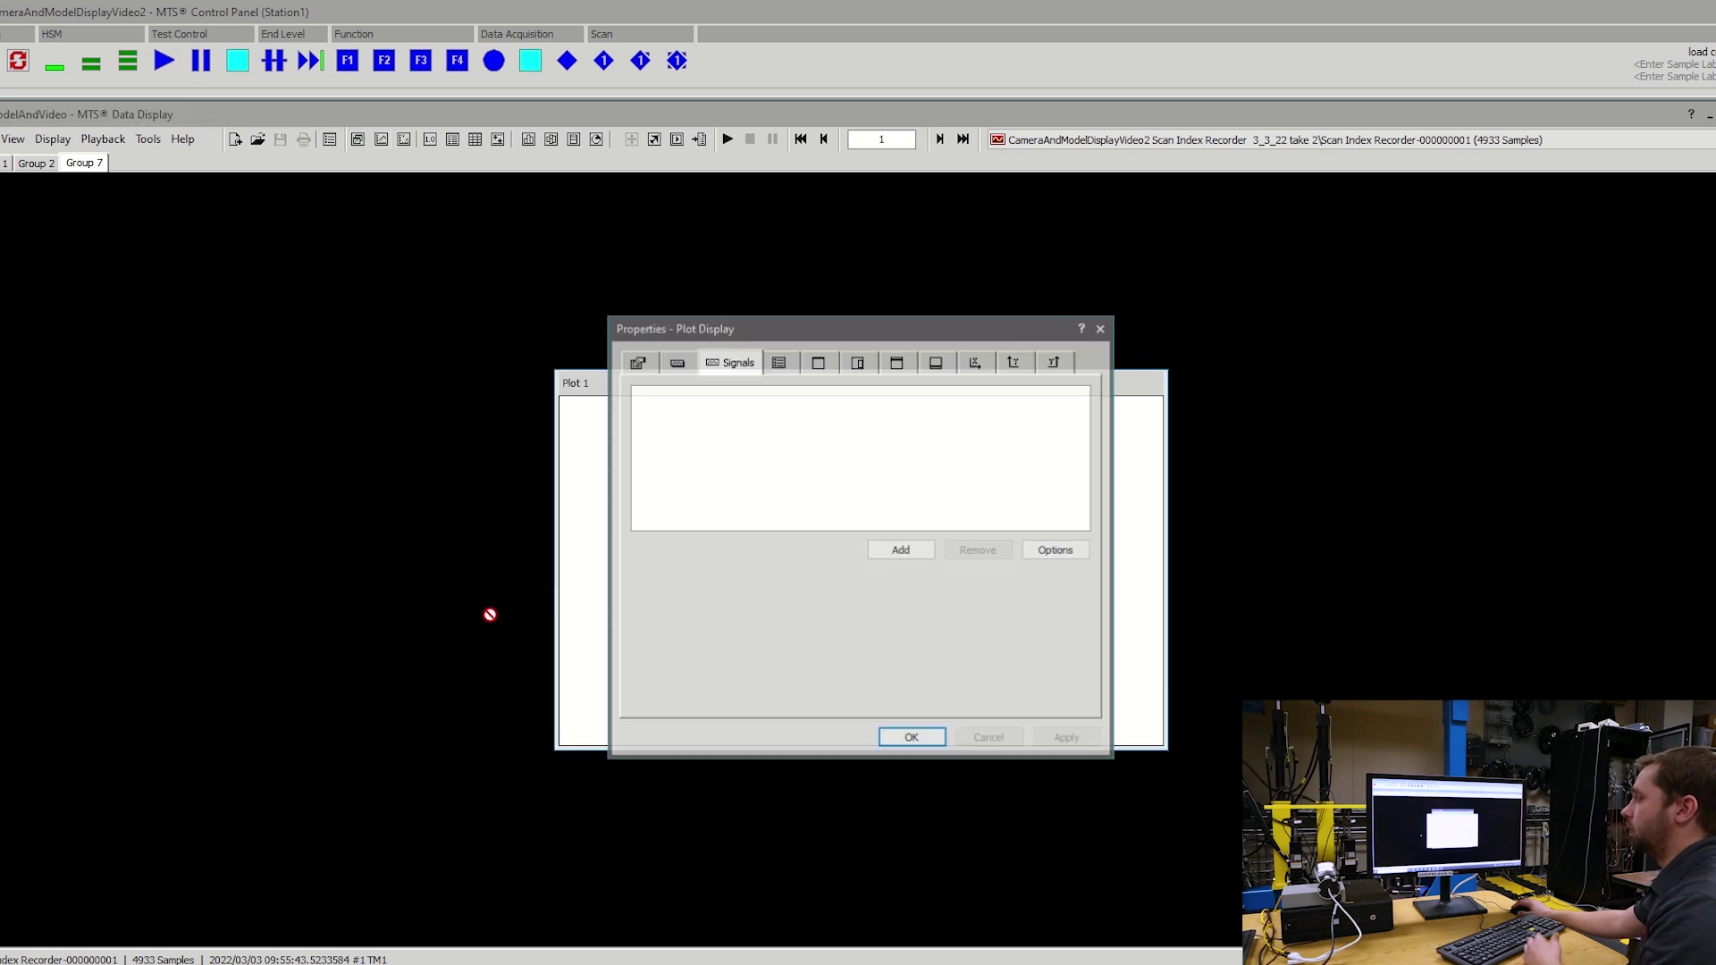
{"action": "left_click", "coordinate": [910, 548]}
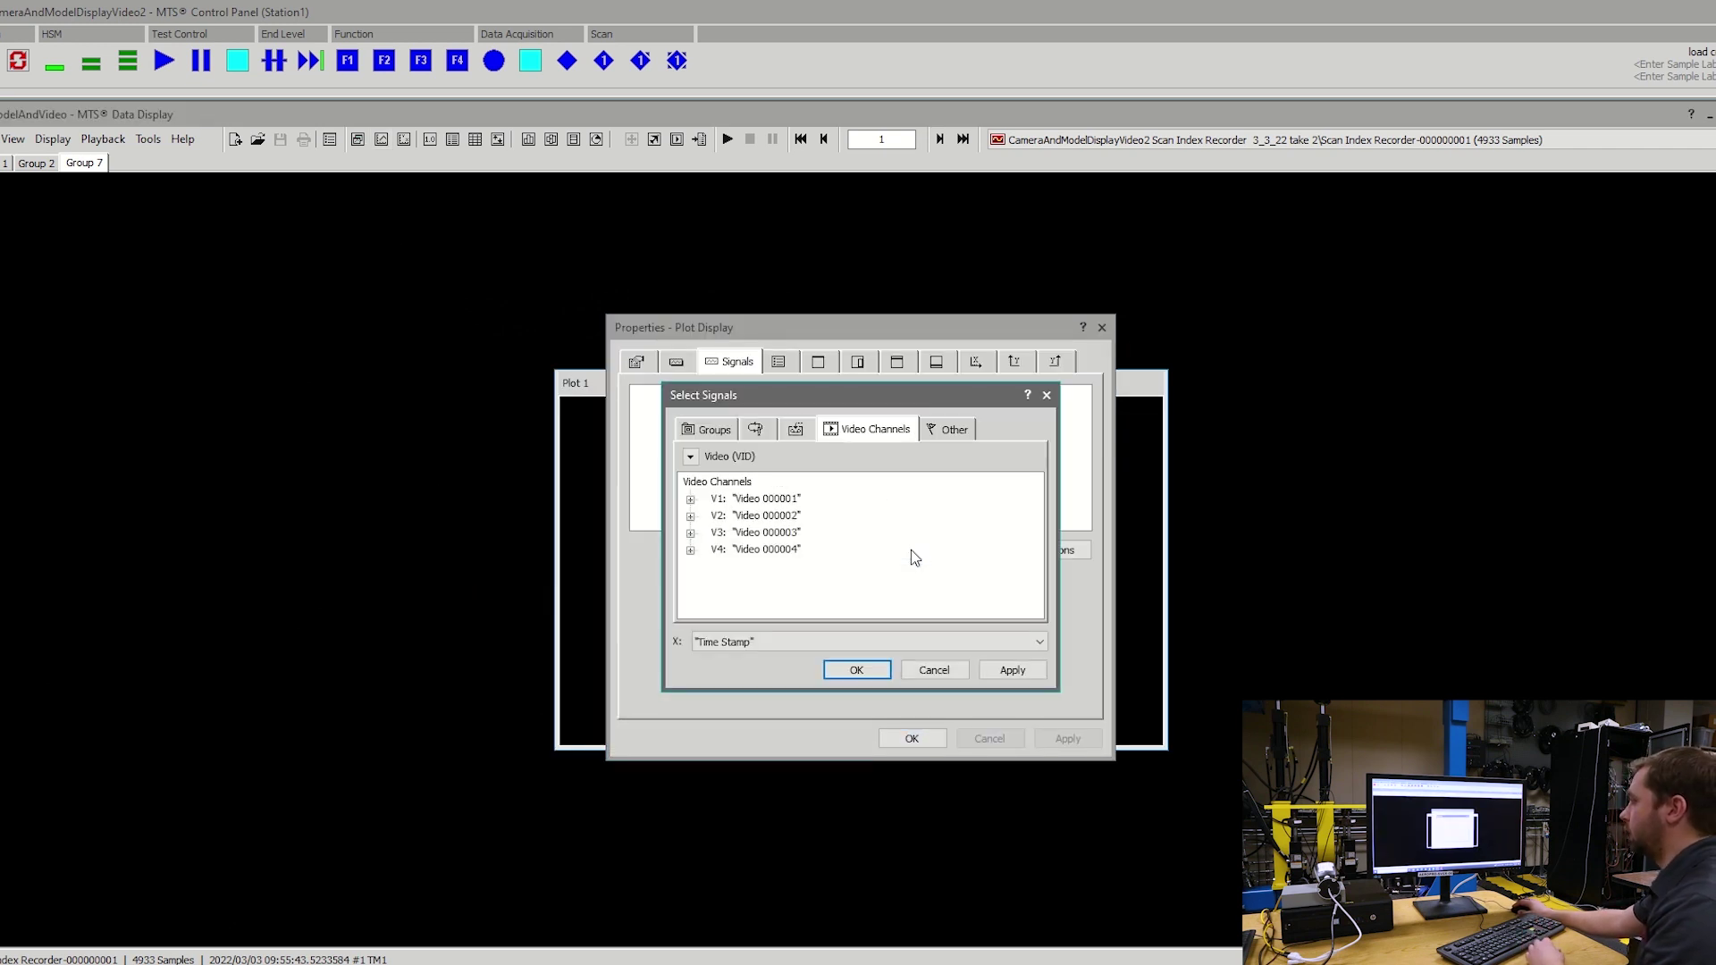
{"action": "left_click", "coordinate": [796, 431]}
{"action": "left_click", "coordinate": [769, 499]}
{"action": "left_click", "coordinate": [856, 669]}
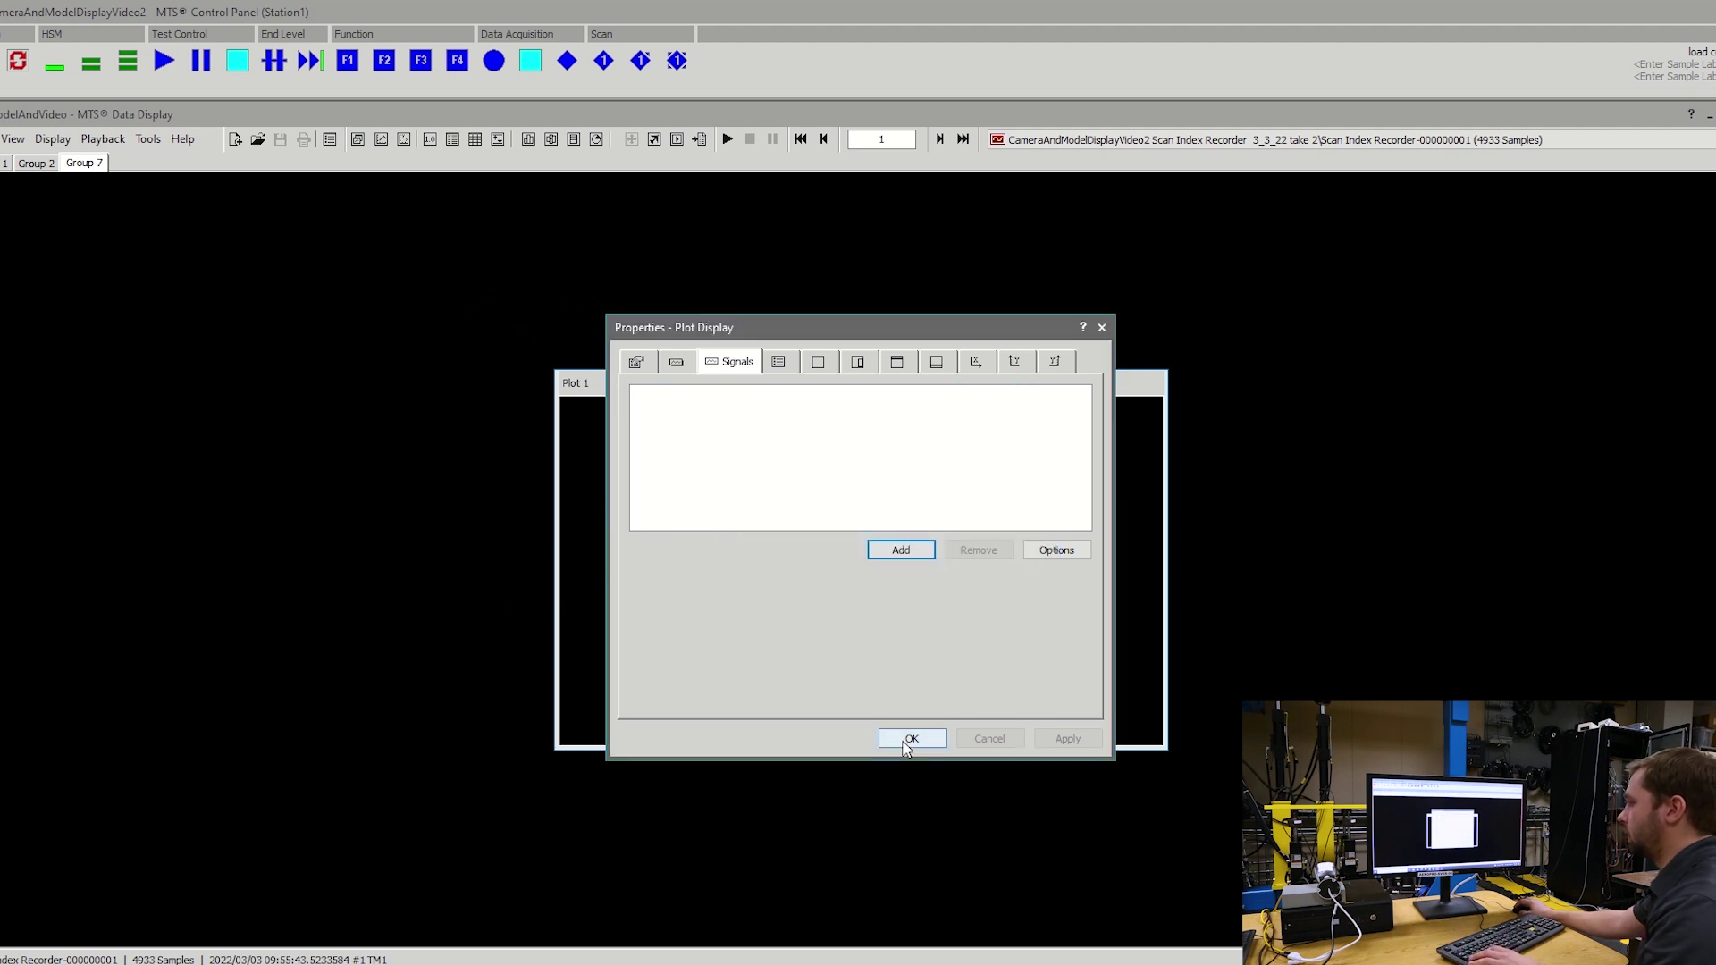
{"action": "left_click", "coordinate": [910, 739]}
{"action": "left_click_drag", "start_coordinate": [762, 384], "coordinate": [199, 205]}
{"action": "left_click_drag", "start_coordinate": [597, 563], "coordinate": [691, 926]}
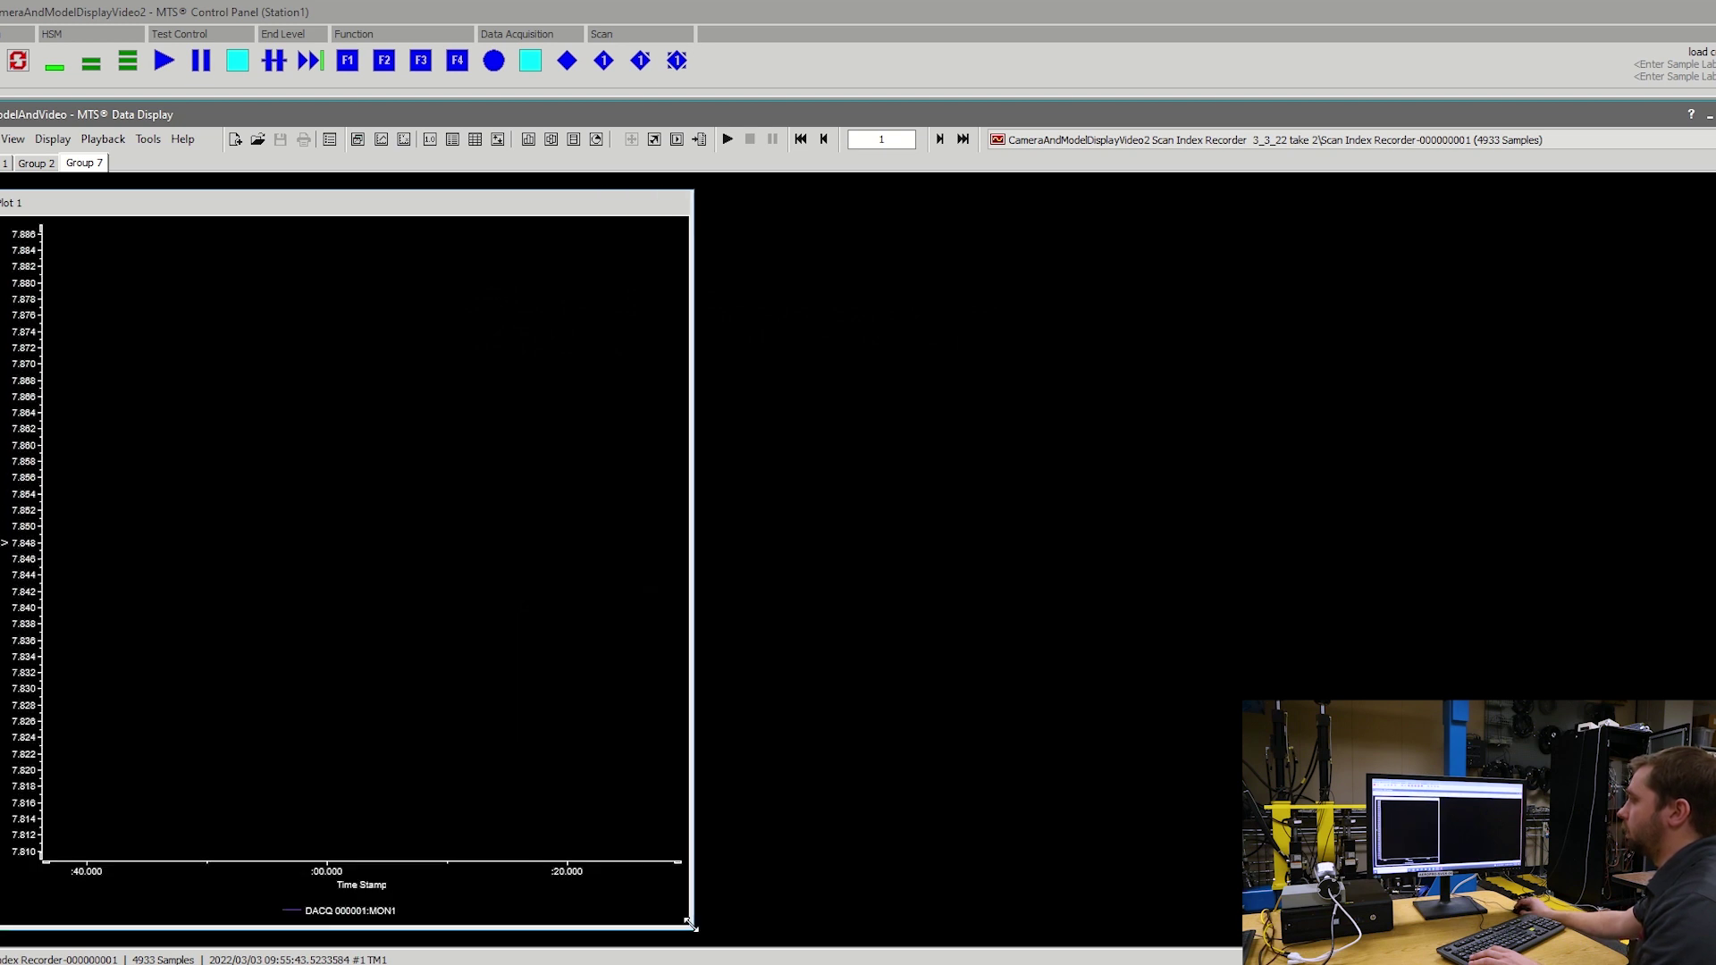
- Add Video View 1 with V1 Video 000001, moved up-right beside the plot and enlarged
{"action": "left_click", "coordinate": [676, 139]}
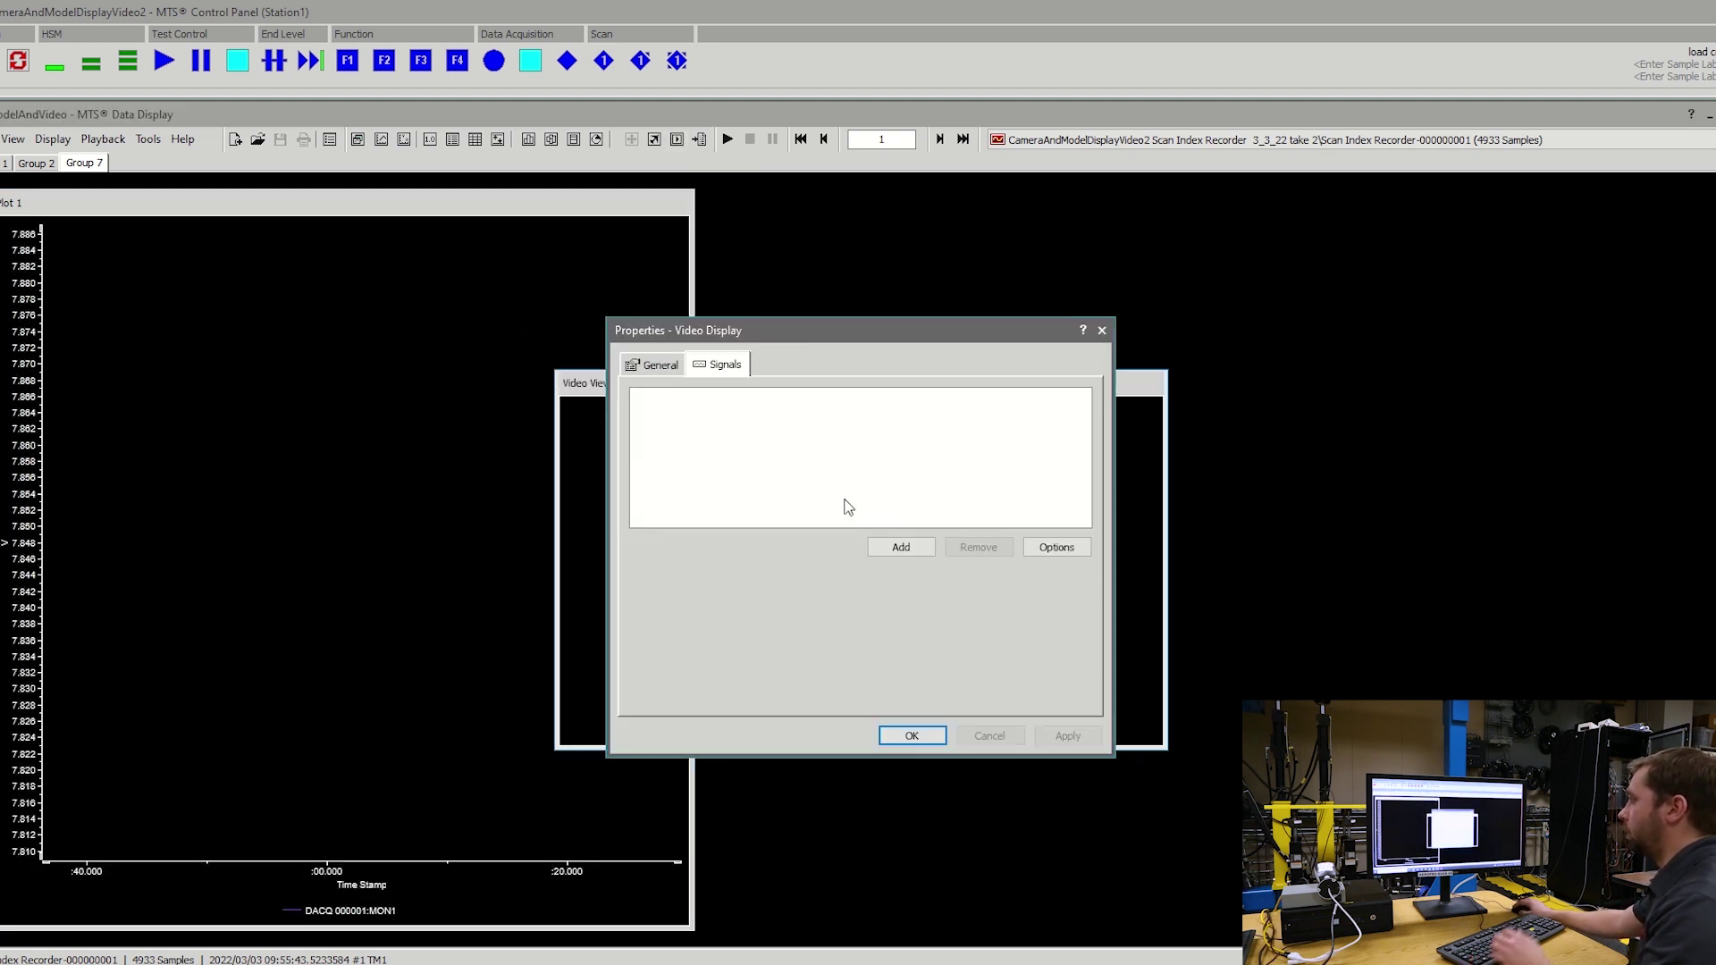
{"action": "left_click", "coordinate": [920, 549]}
{"action": "left_click", "coordinate": [791, 429]}
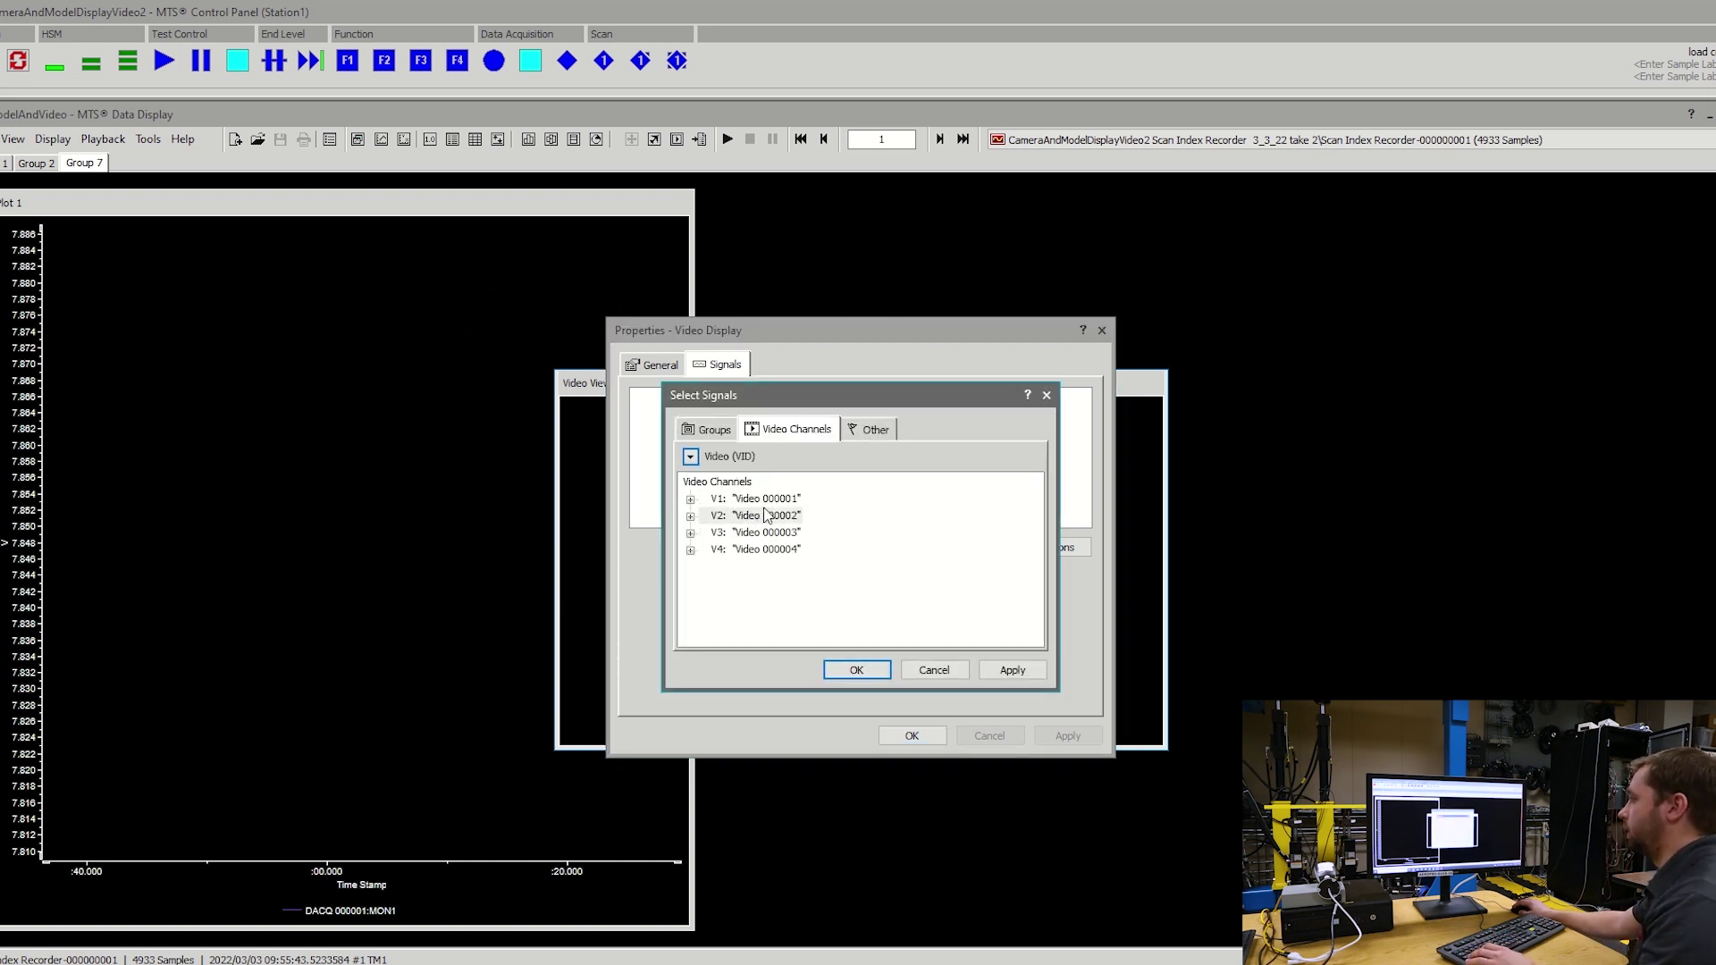
{"action": "left_click", "coordinate": [764, 498]}
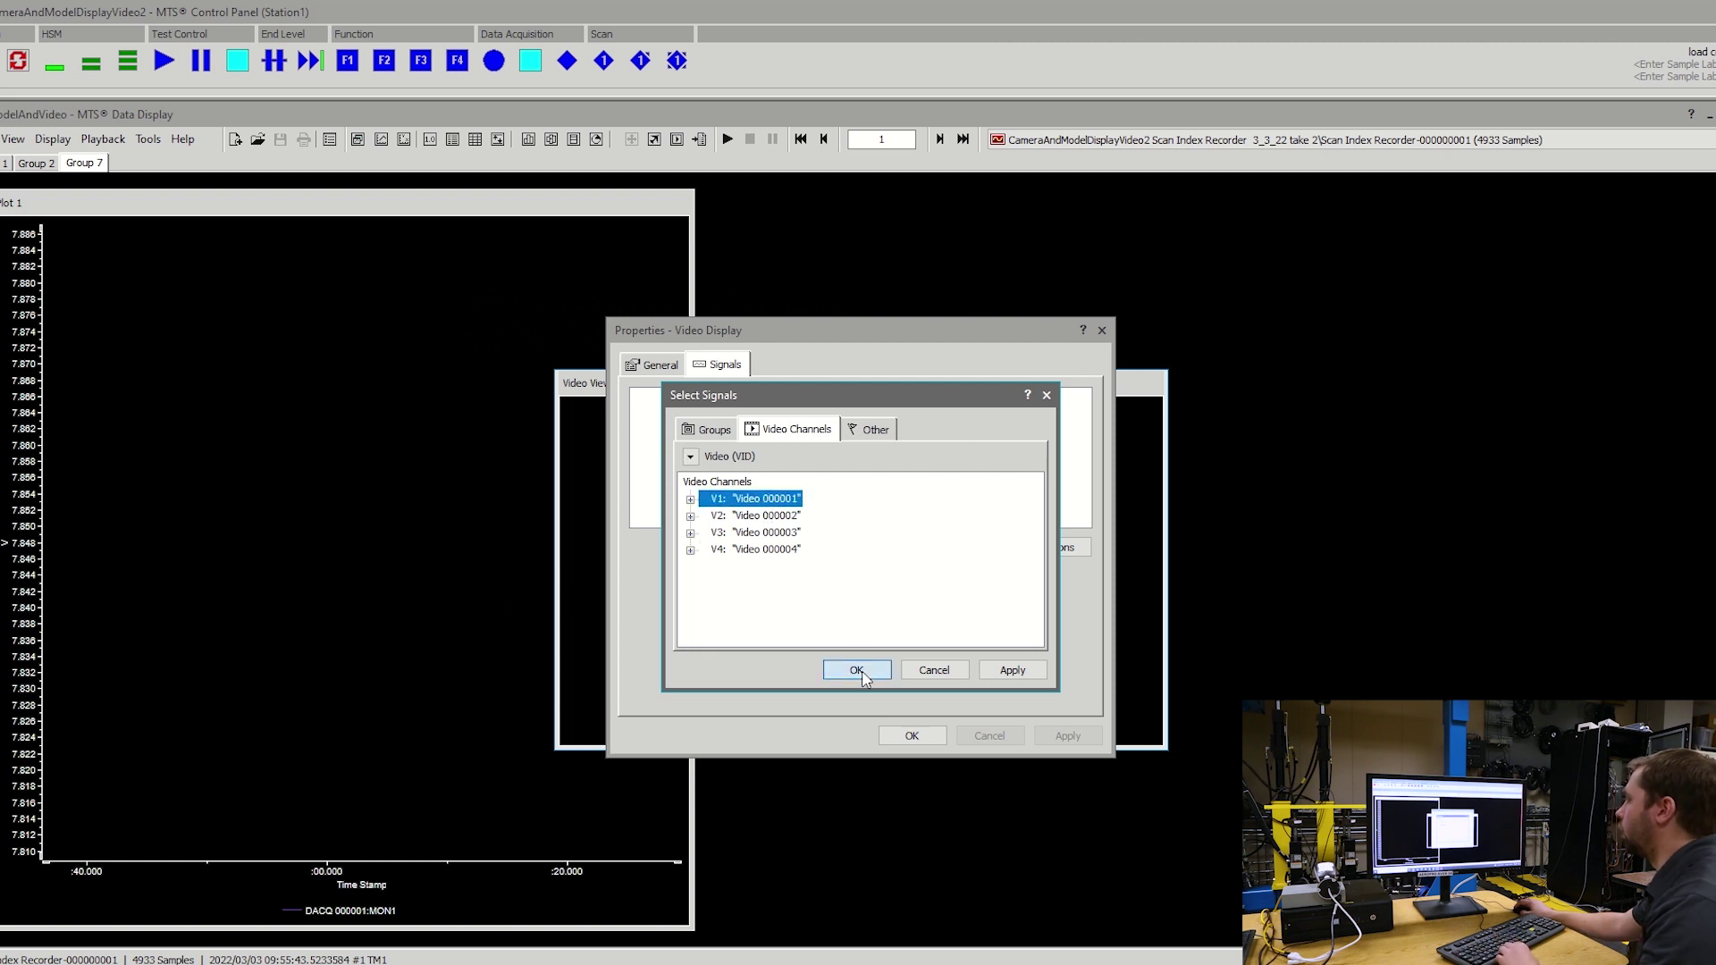
{"action": "left_click", "coordinate": [858, 670]}
{"action": "left_click", "coordinate": [911, 736]}
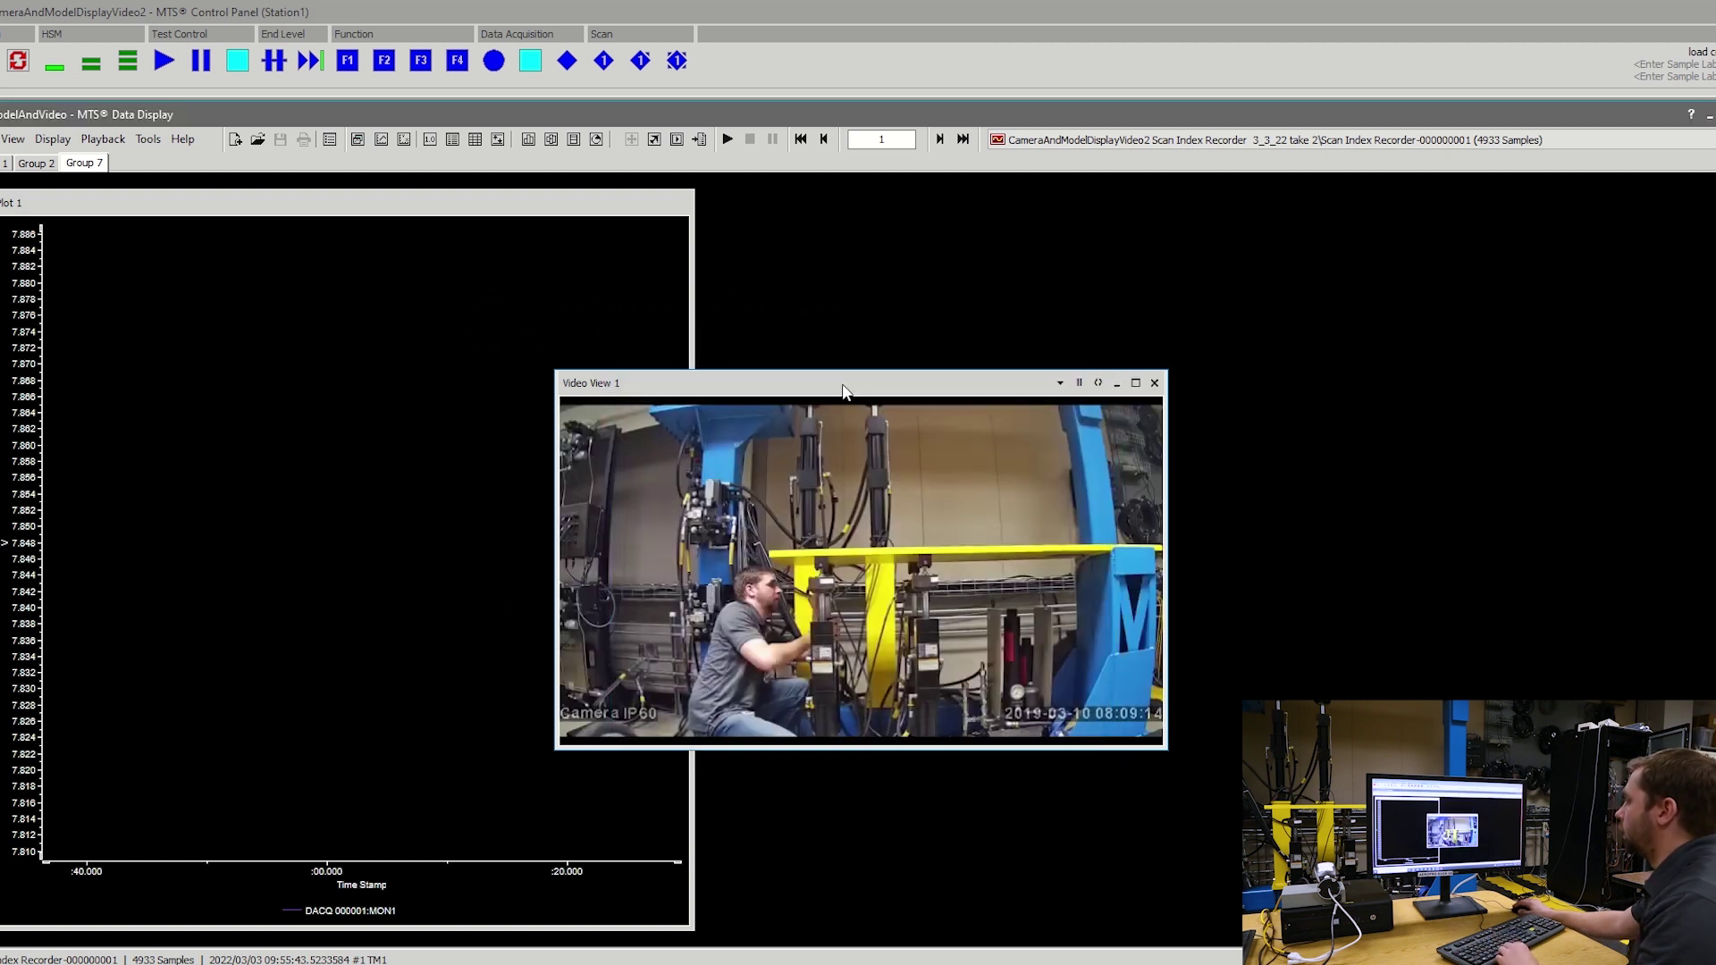
{"action": "left_click_drag", "start_coordinate": [856, 394], "coordinate": [1041, 286]}
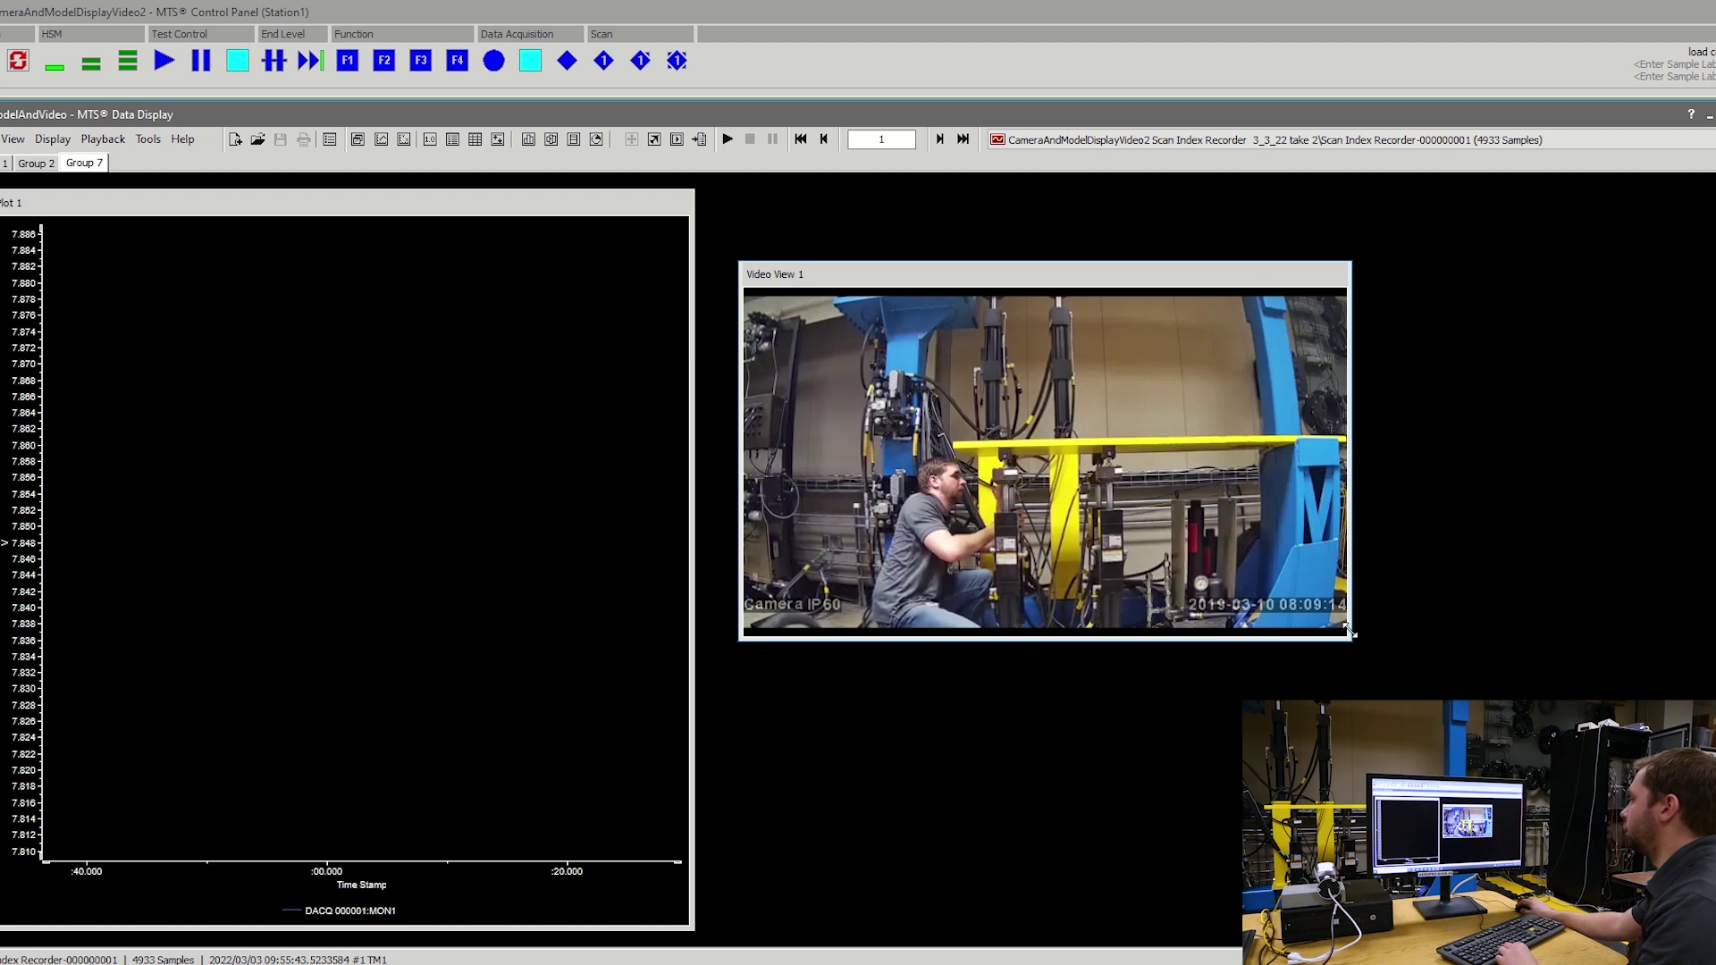
{"action": "left_click_drag", "start_coordinate": [1351, 641], "coordinate": [1524, 843]}
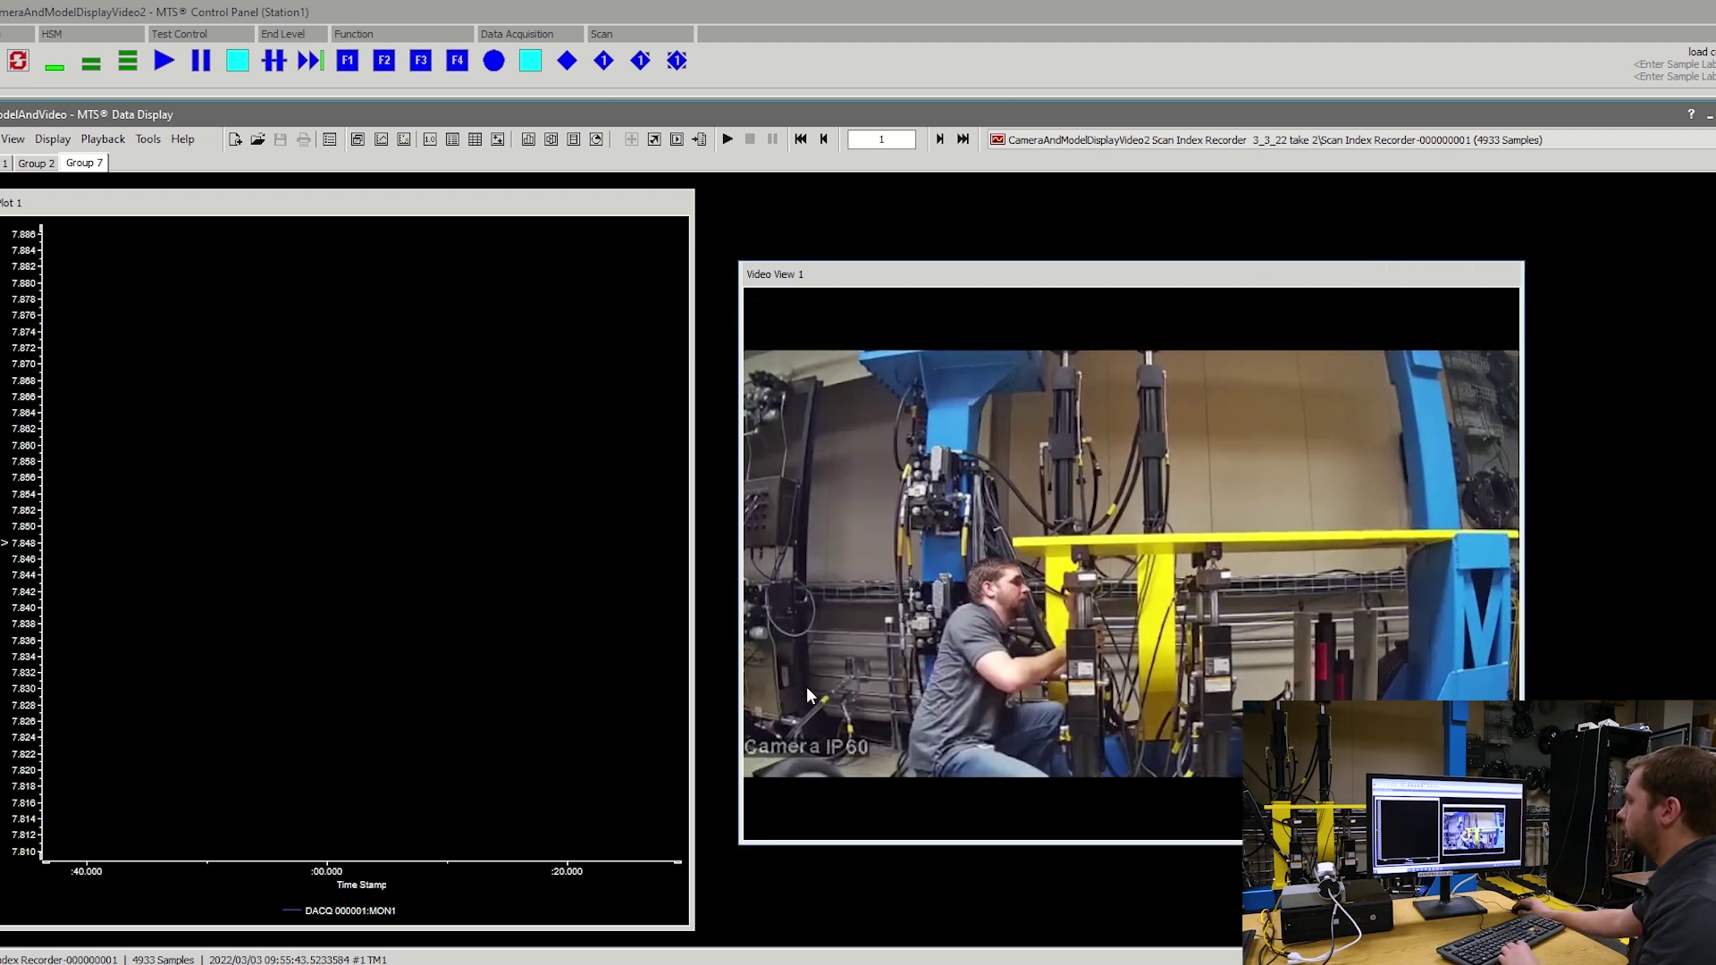
- Try the playback controls: play, pause, step forward and back, skip forward and back
{"action": "mouse_move", "coordinate": [747, 744]}
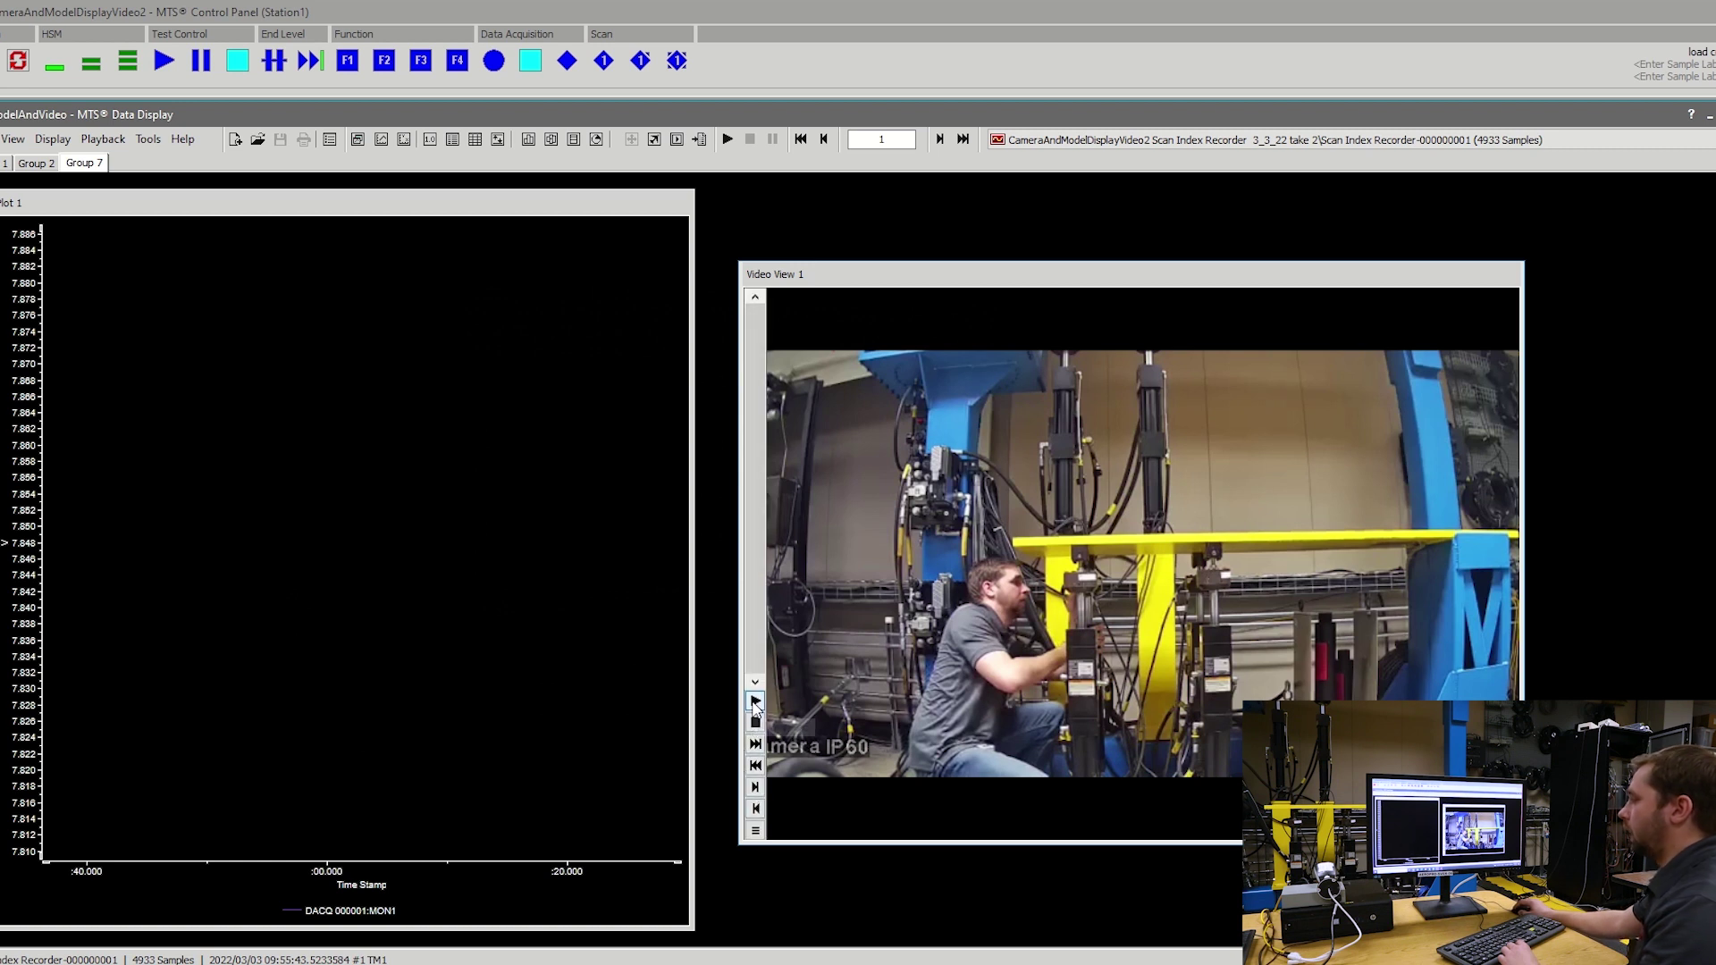
{"action": "left_click", "coordinate": [755, 701]}
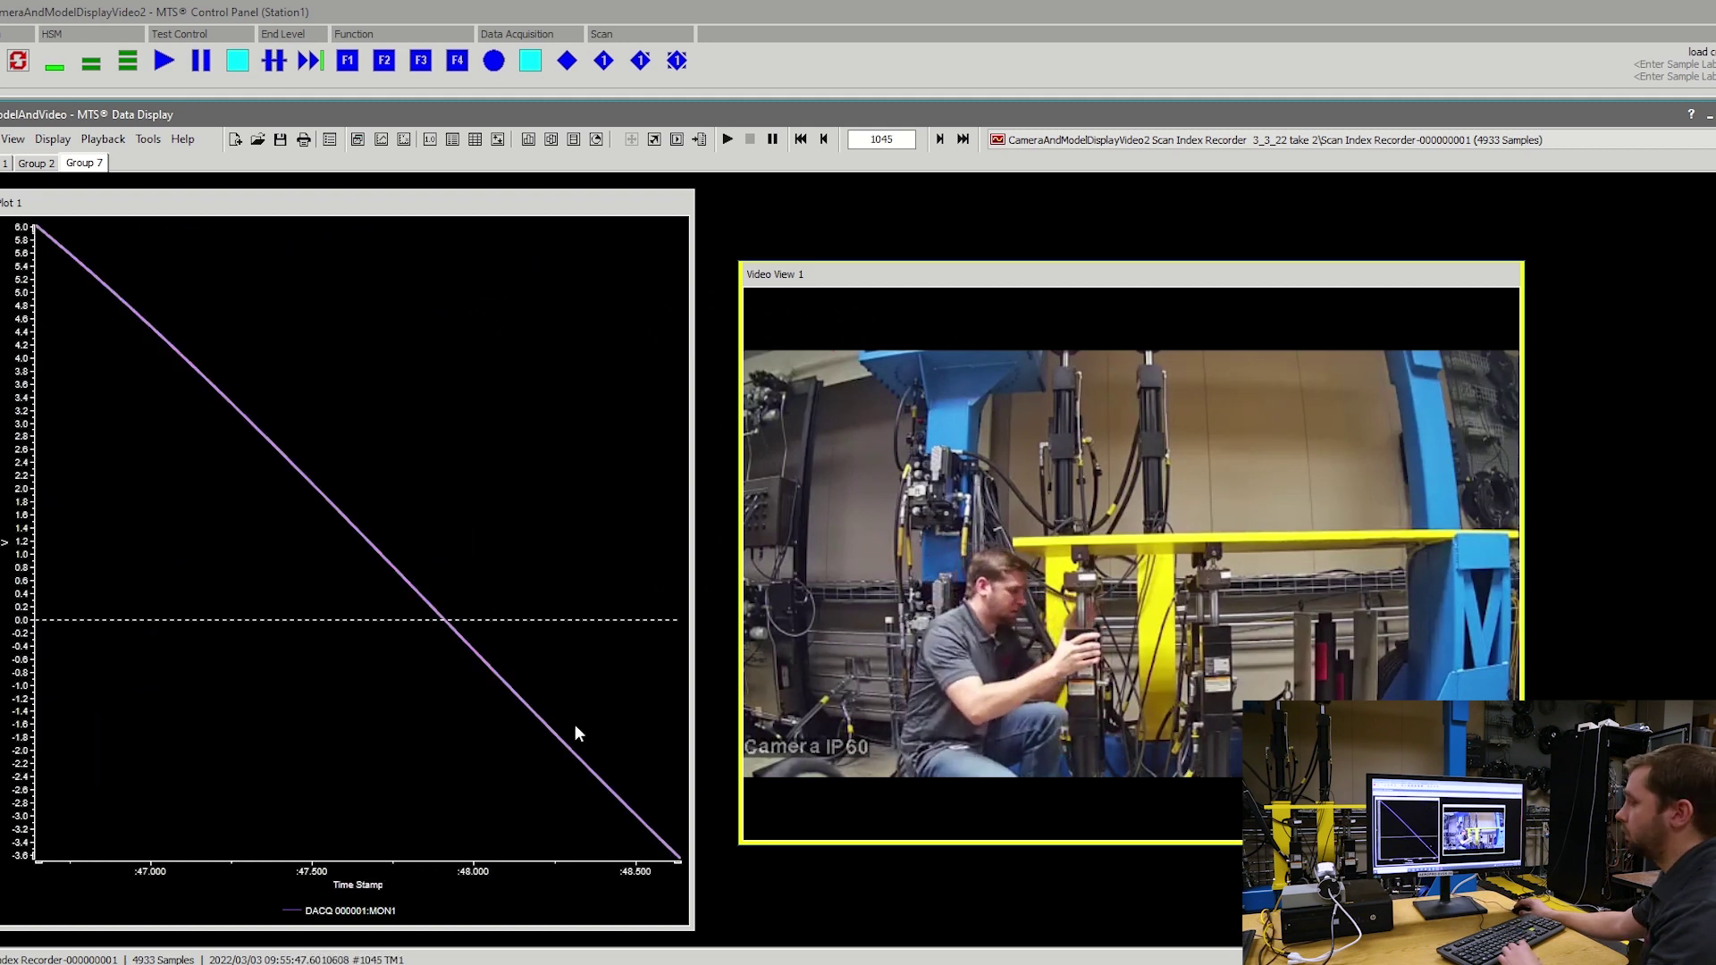
{"action": "left_click", "coordinate": [755, 722]}
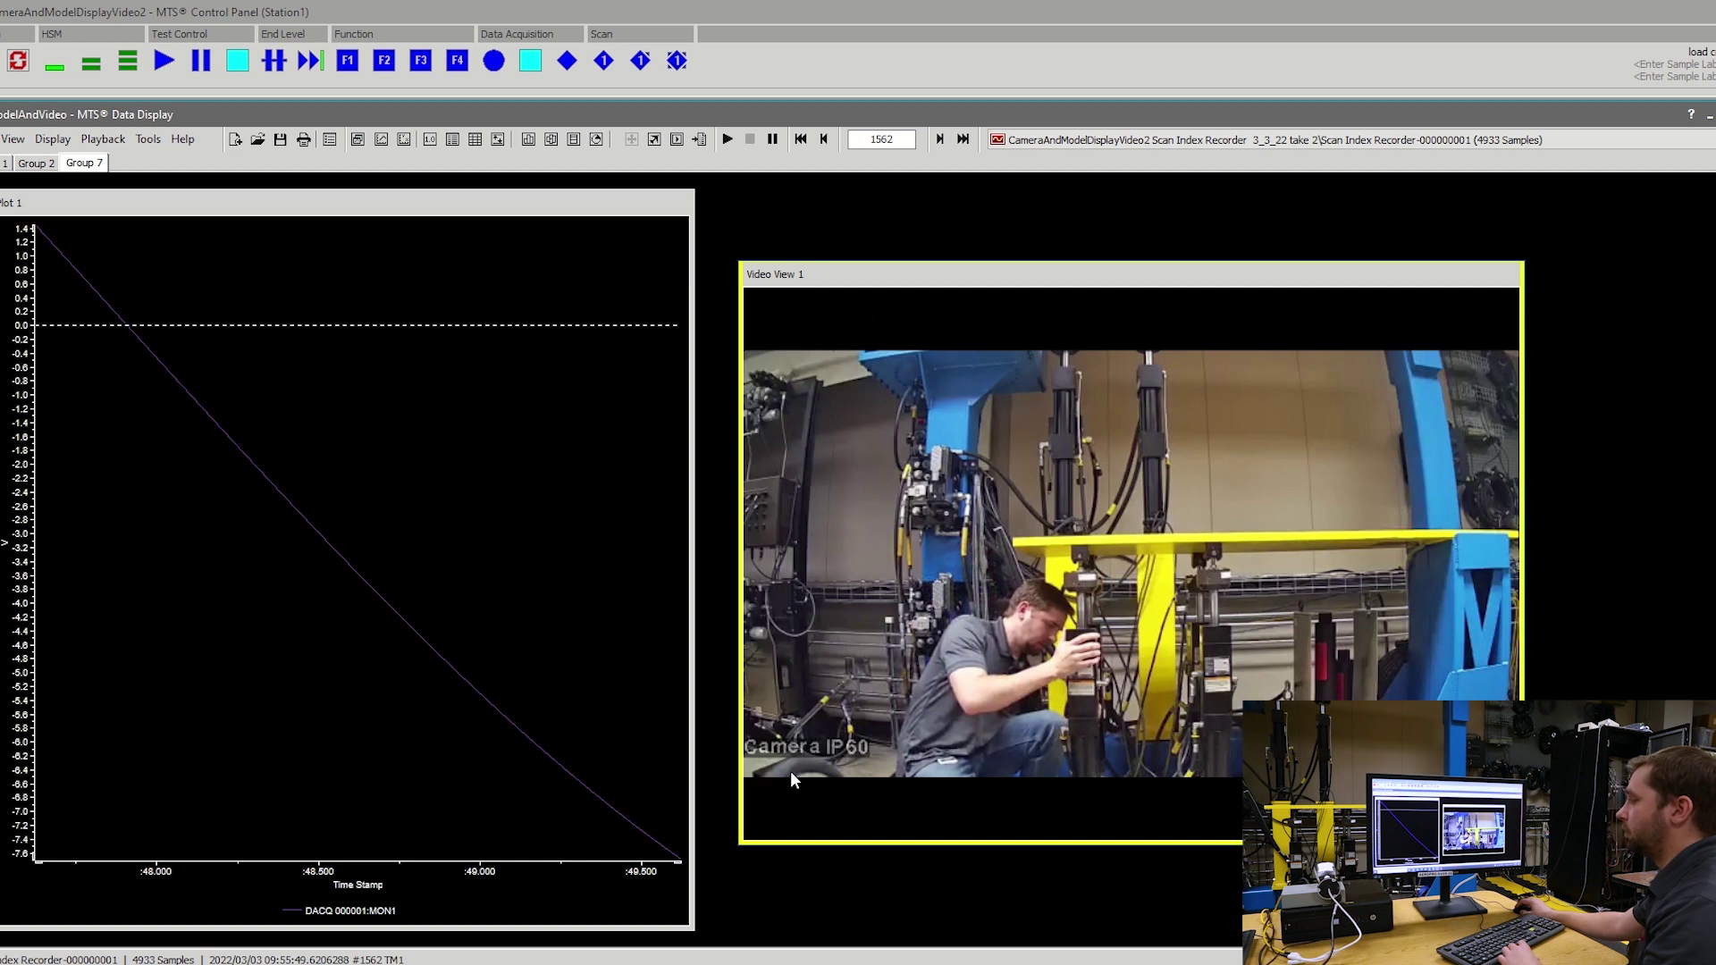
{"action": "mouse_move", "coordinate": [749, 775]}
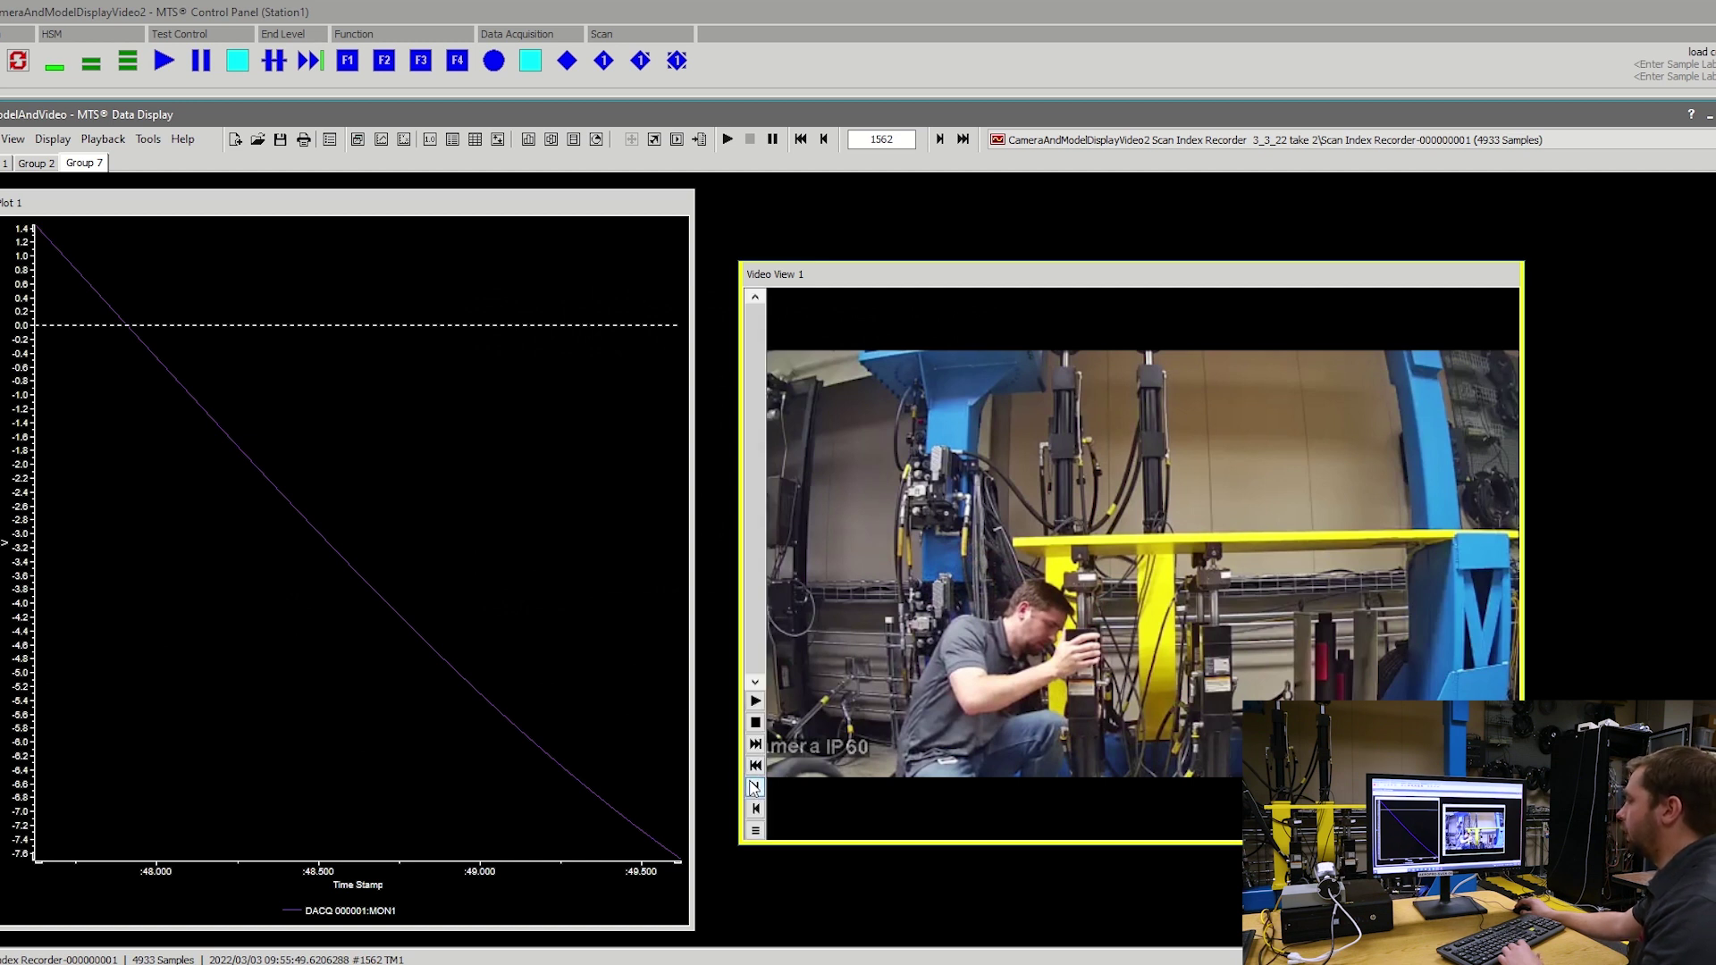
{"action": "left_click", "coordinate": [755, 786]}
{"action": "left_click", "coordinate": [755, 808]}
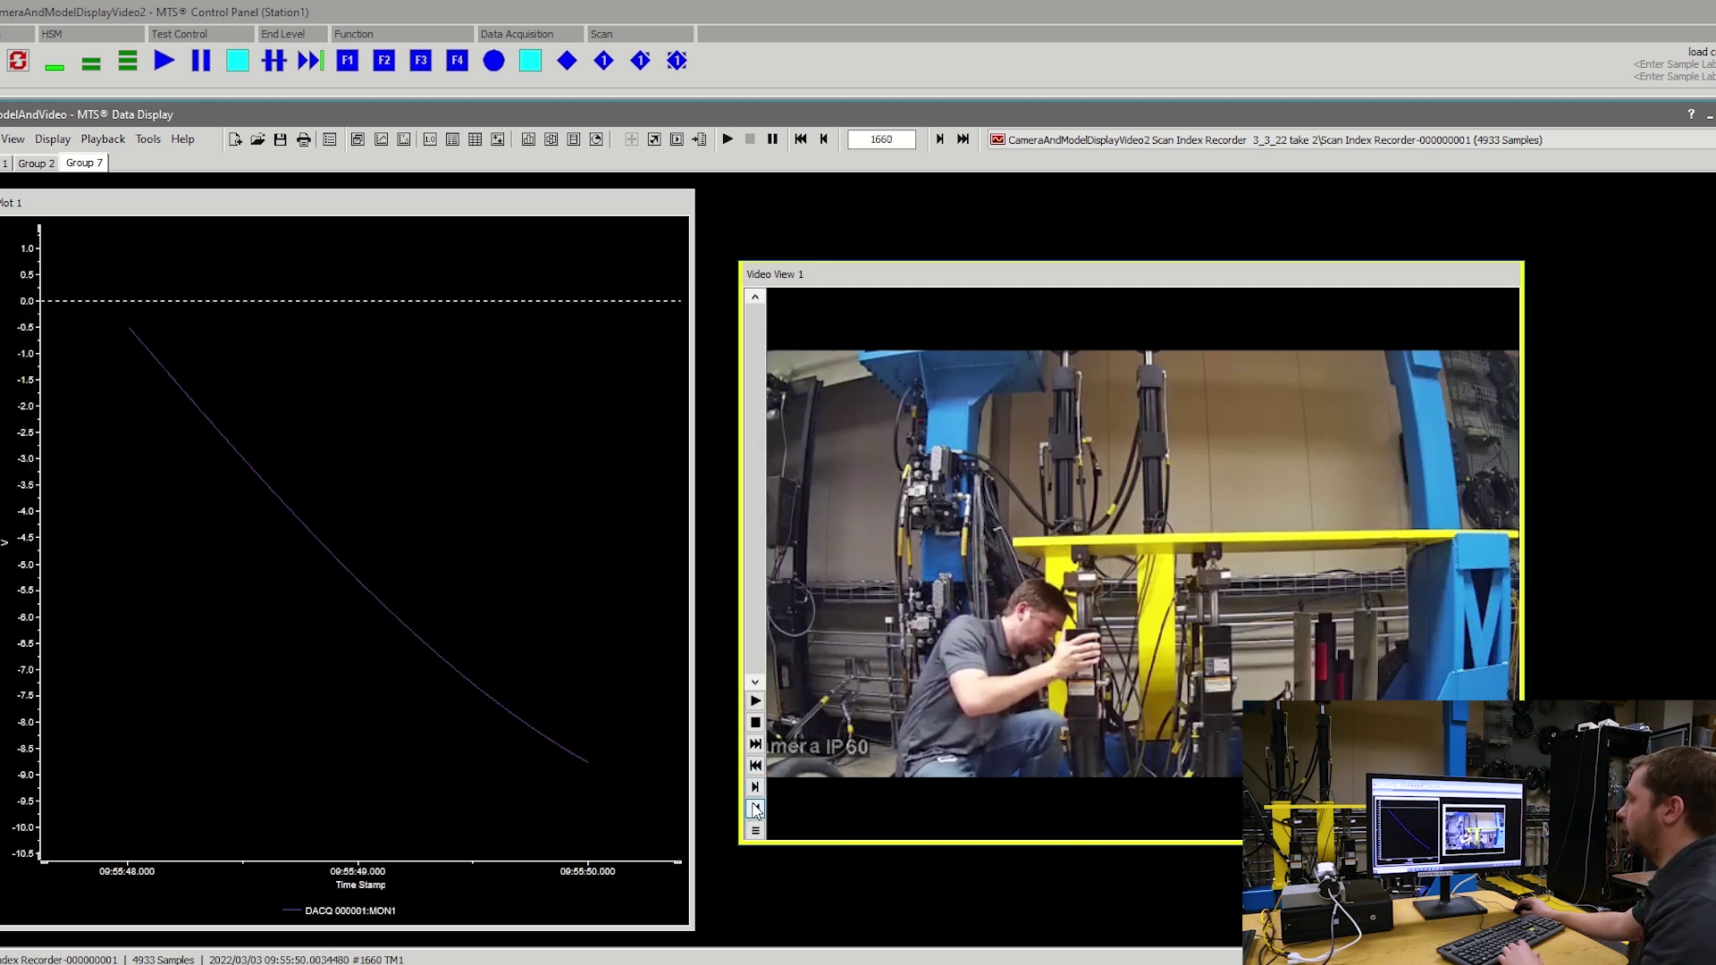
{"action": "left_click", "coordinate": [755, 743]}
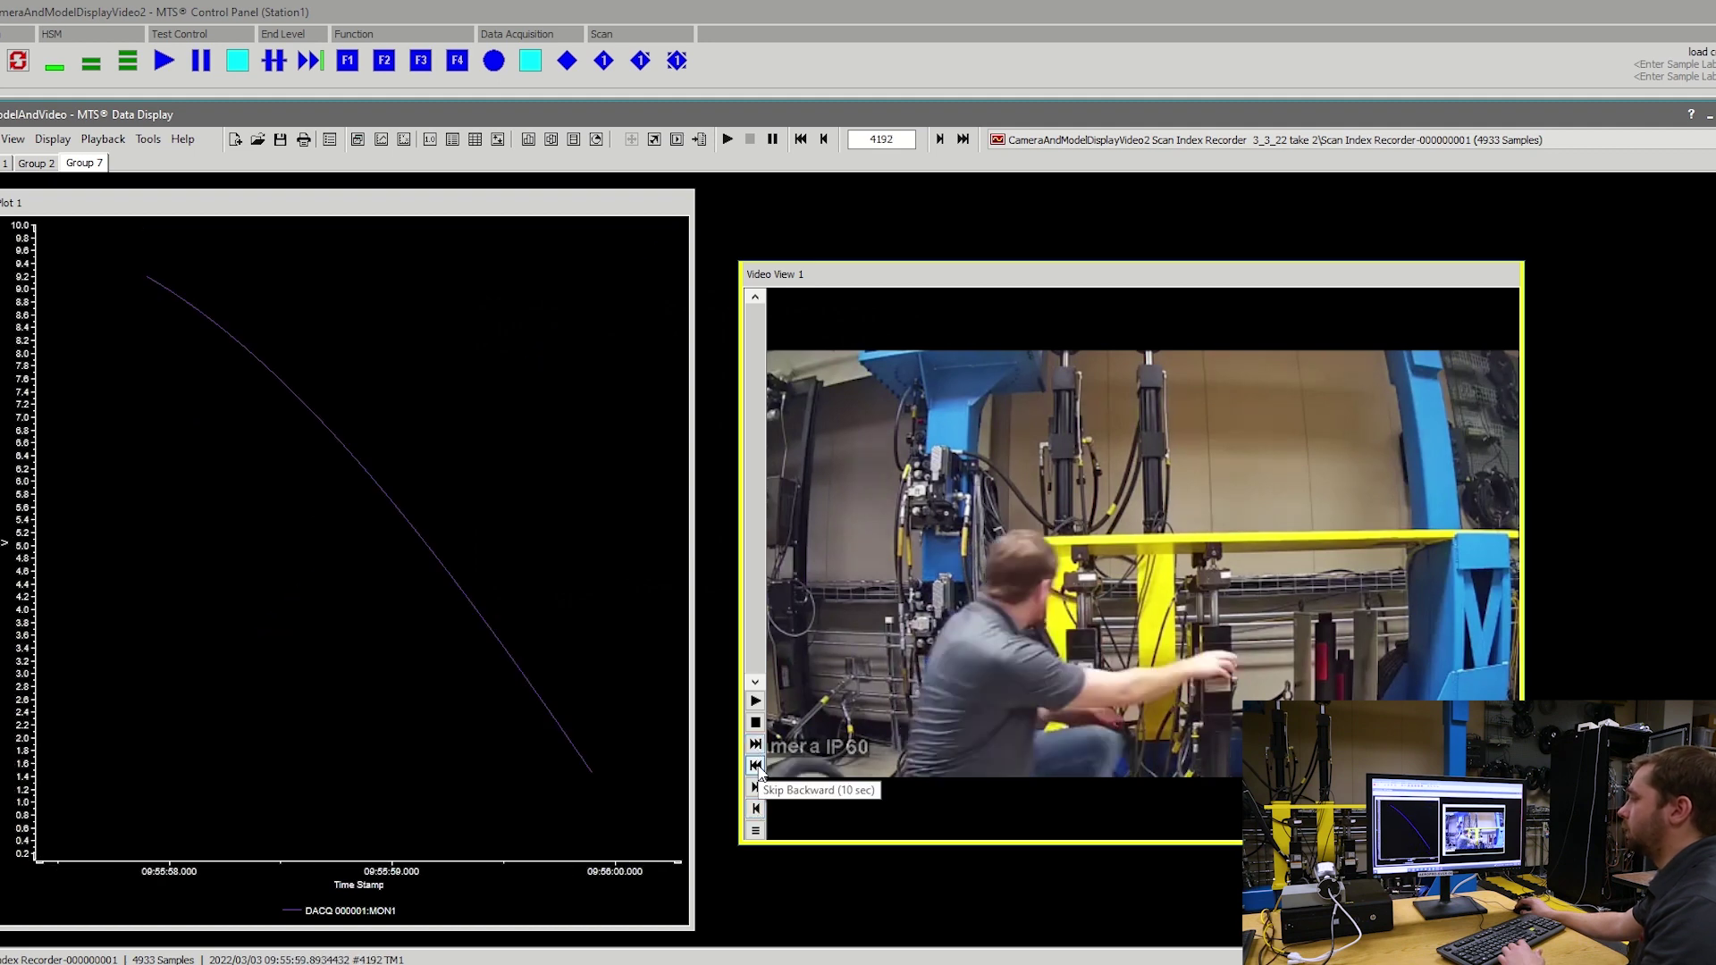
{"action": "left_click", "coordinate": [756, 766]}
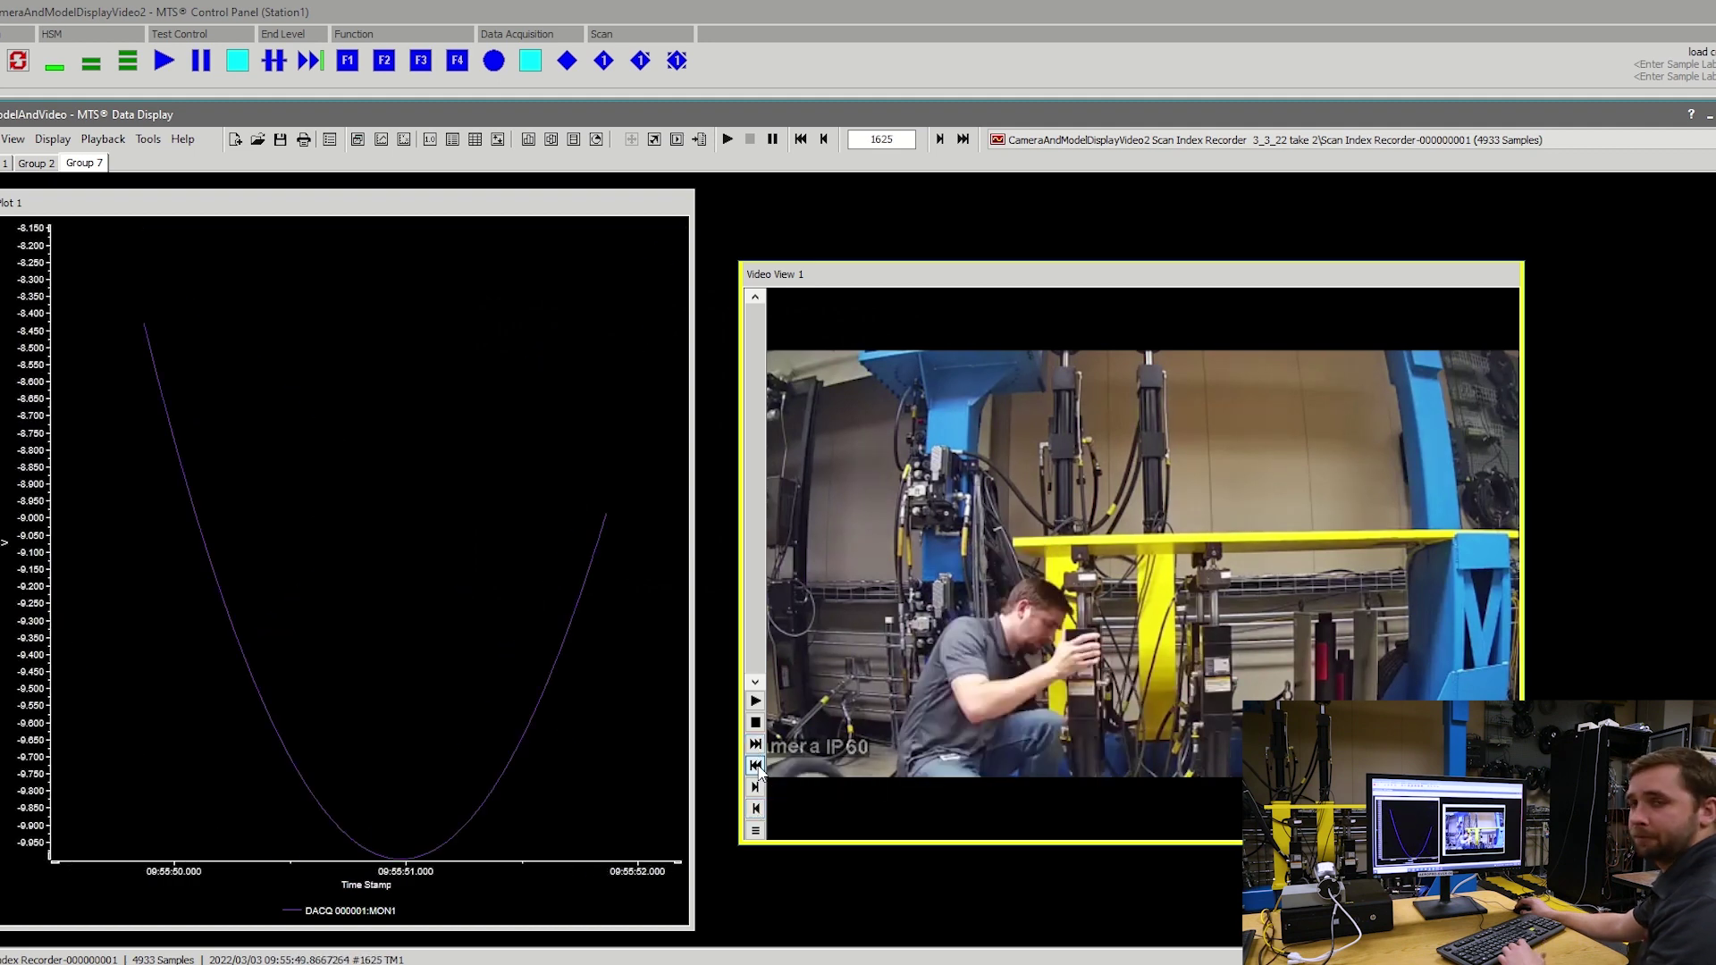
- Resume the video display, set the sample counter to 1000, and play from there
{"action": "right_click", "coordinate": [914, 286]}
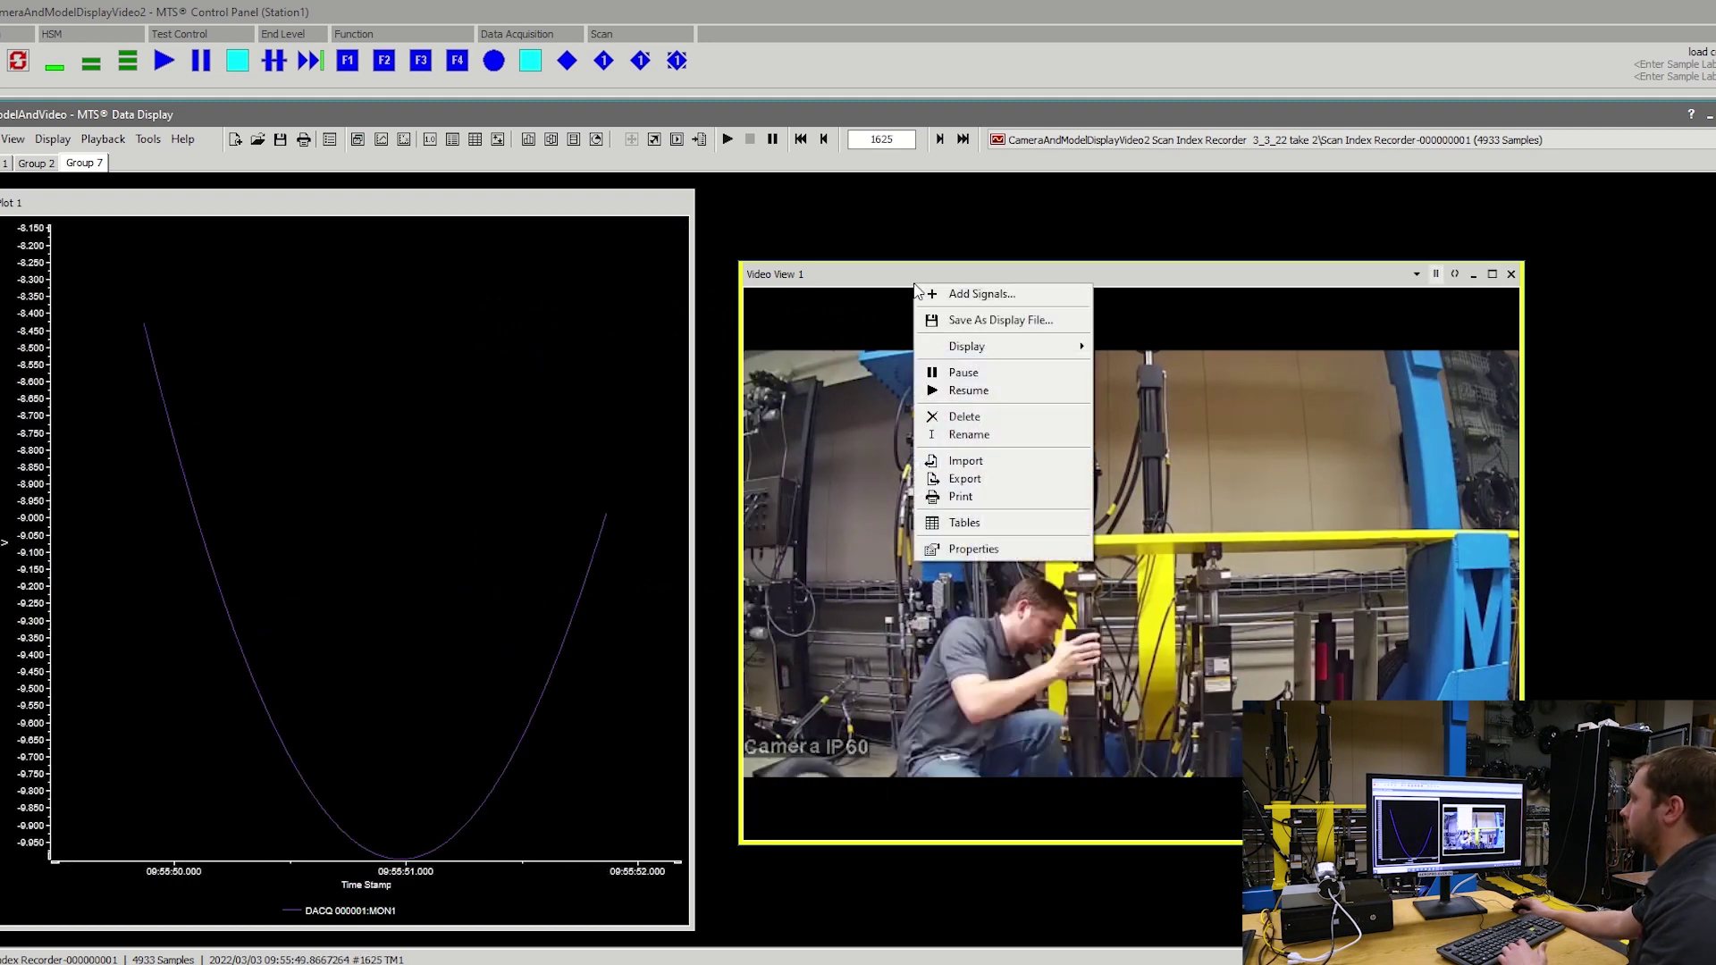
{"action": "left_click", "coordinate": [964, 393]}
{"action": "double_click", "coordinate": [880, 140]}
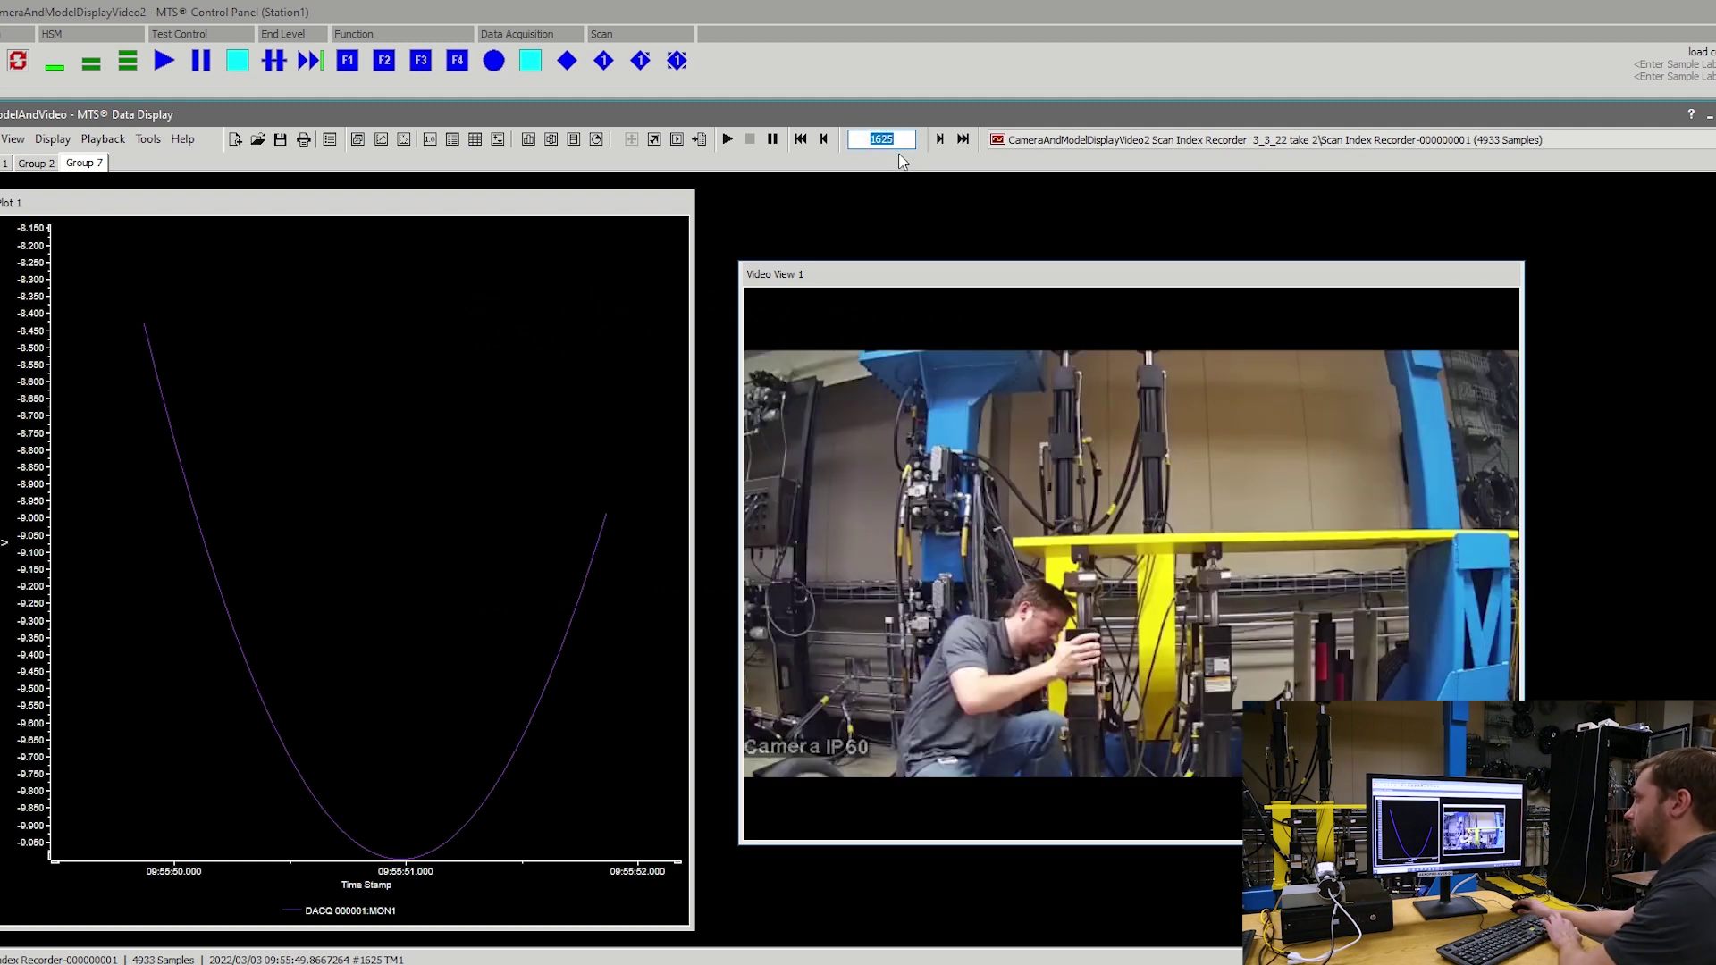
{"action": "type", "text": "0"}
{"action": "key", "text": "Return"}
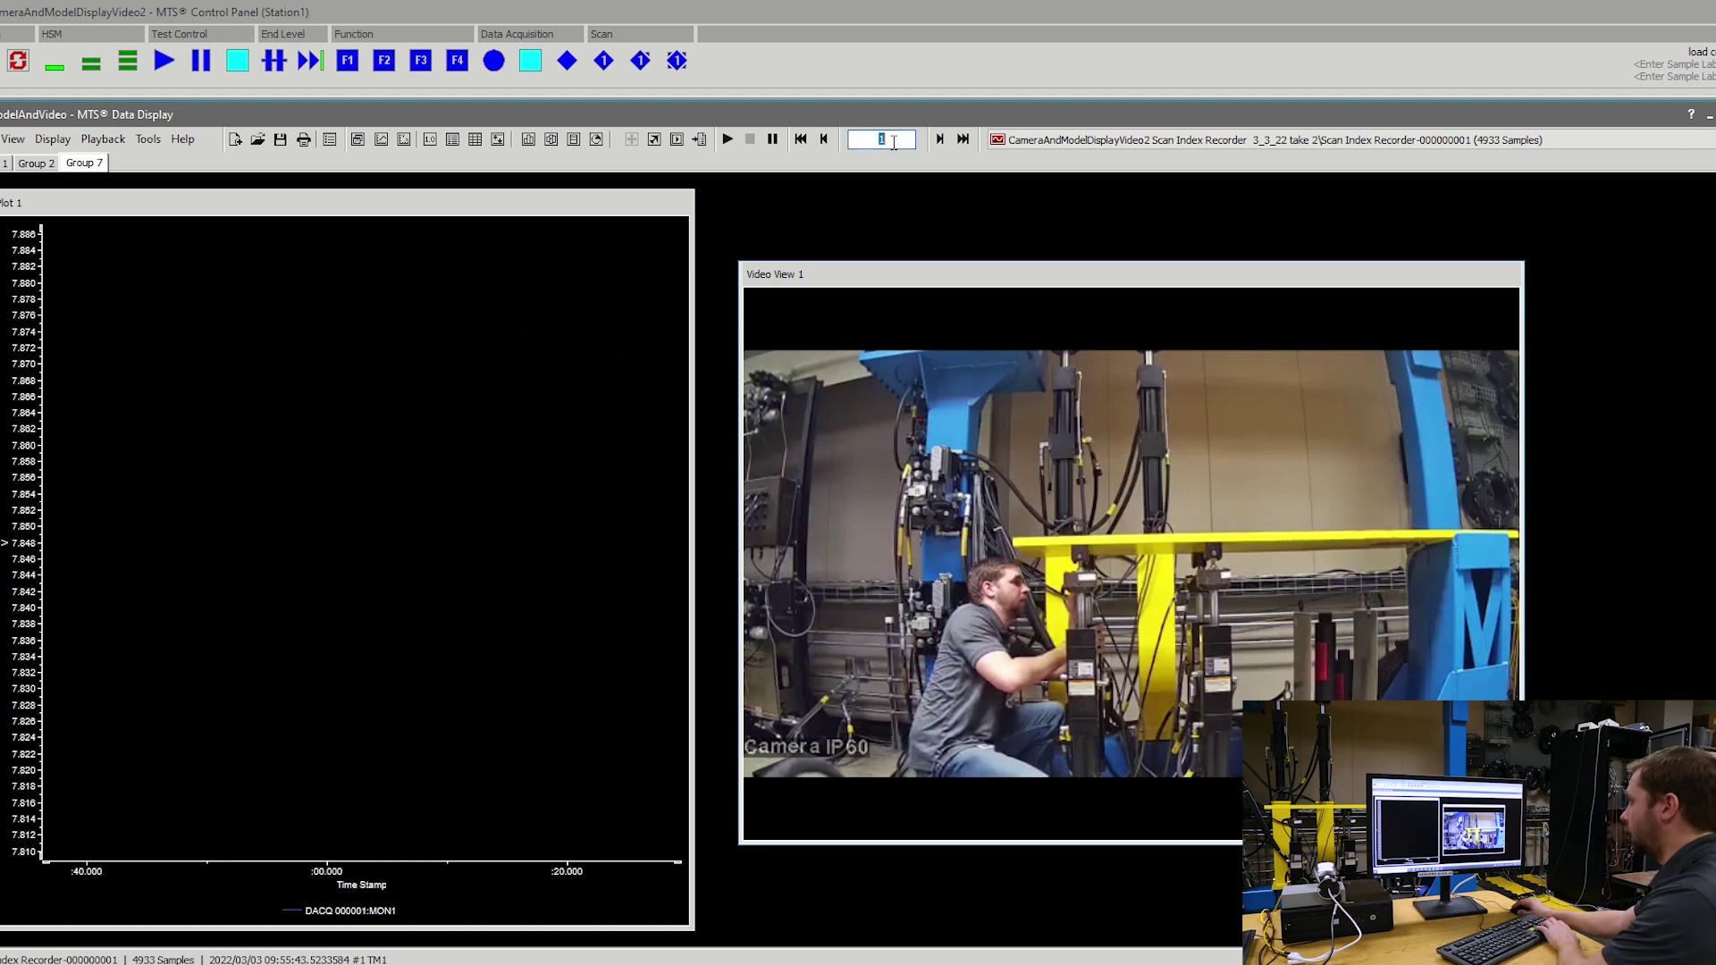
{"action": "key", "text": "Return"}
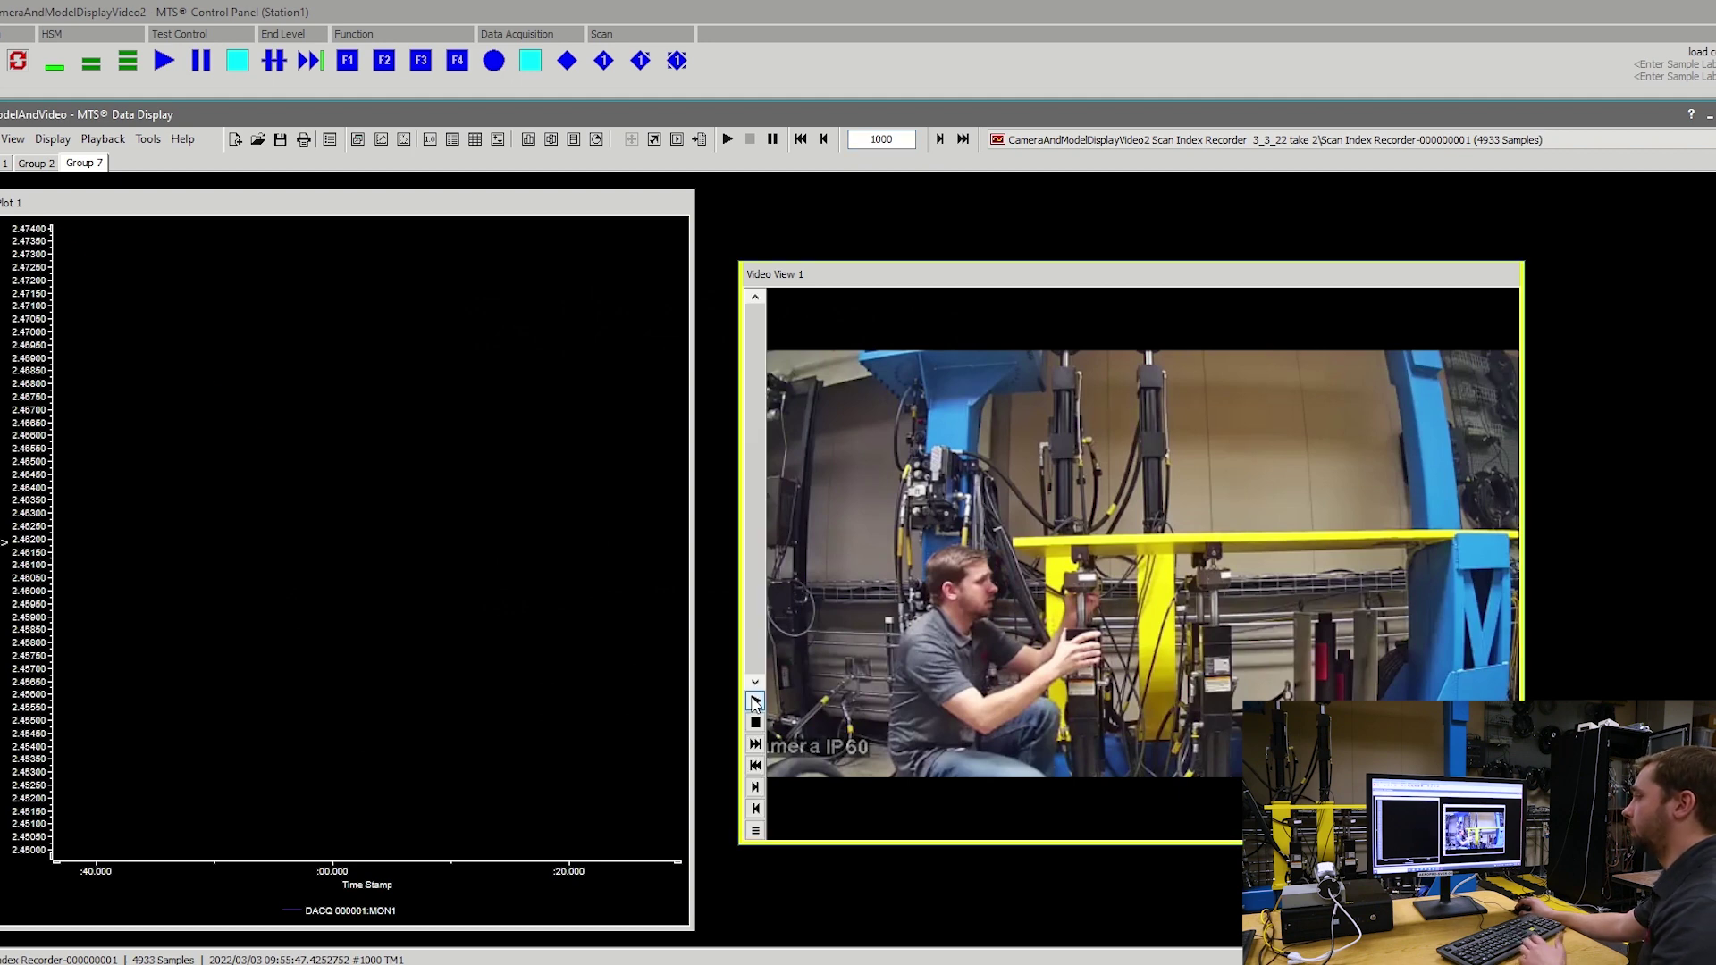
{"action": "left_click", "coordinate": [755, 700]}
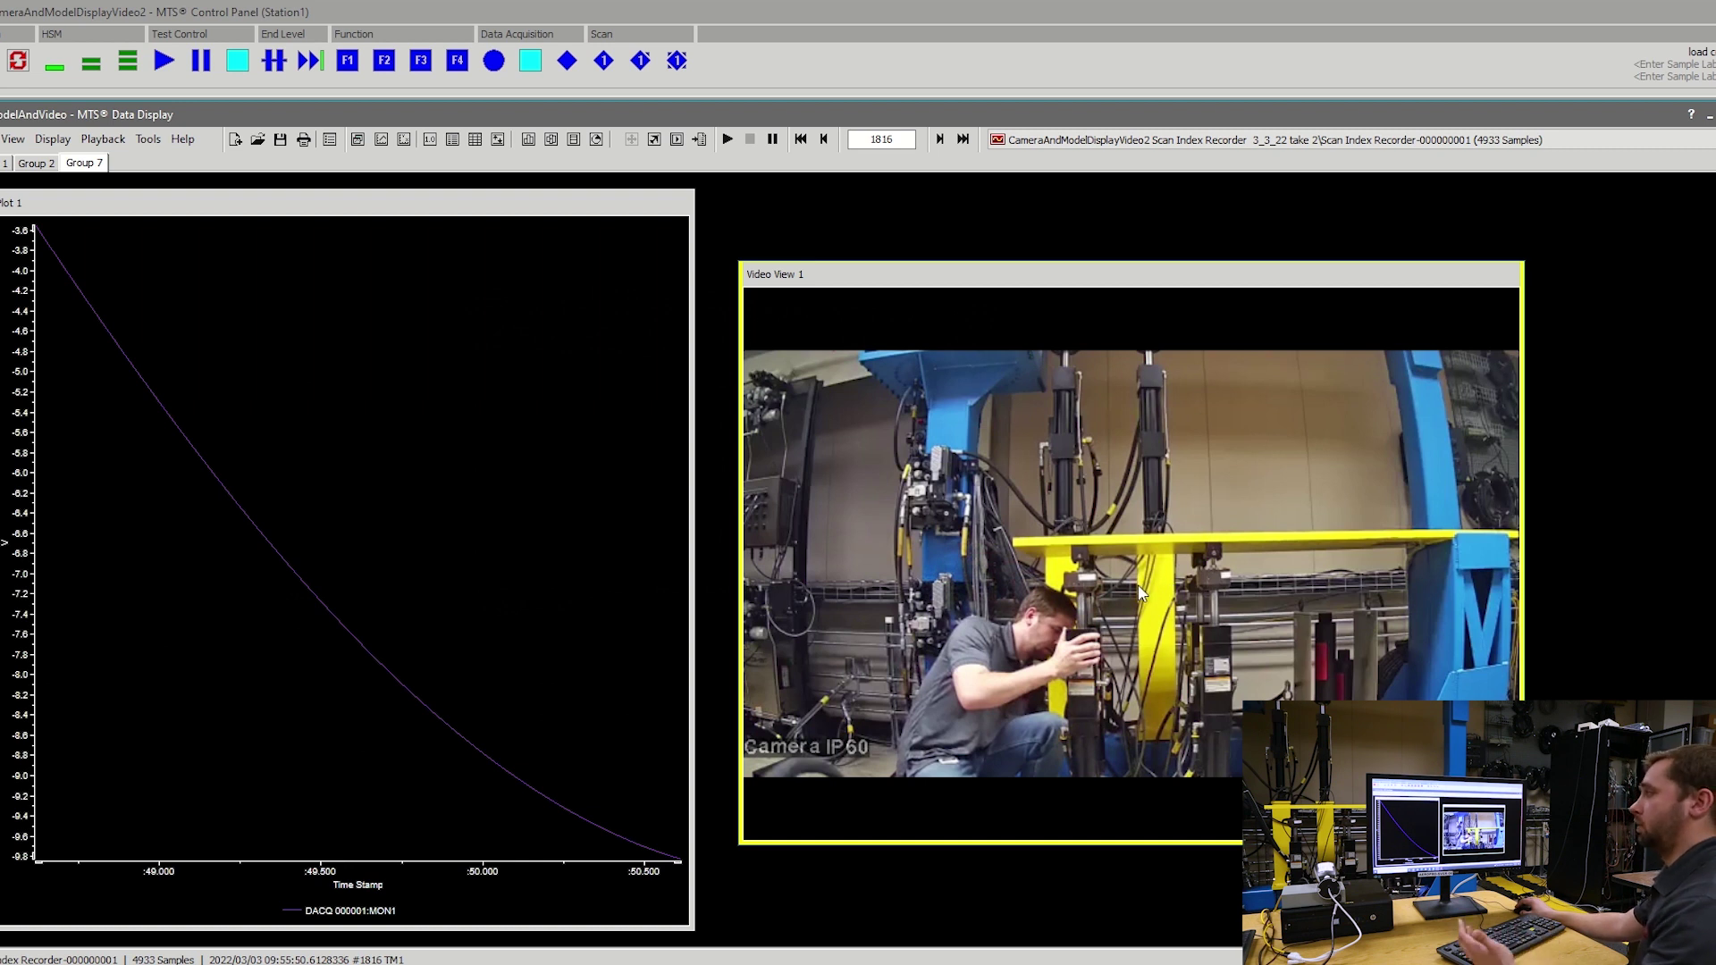
- Add a red circle overlay around the actuator beside the yellow post, then resume playback
{"action": "right_click", "coordinate": [1009, 551]}
{"action": "mouse_move", "coordinate": [1078, 650]}
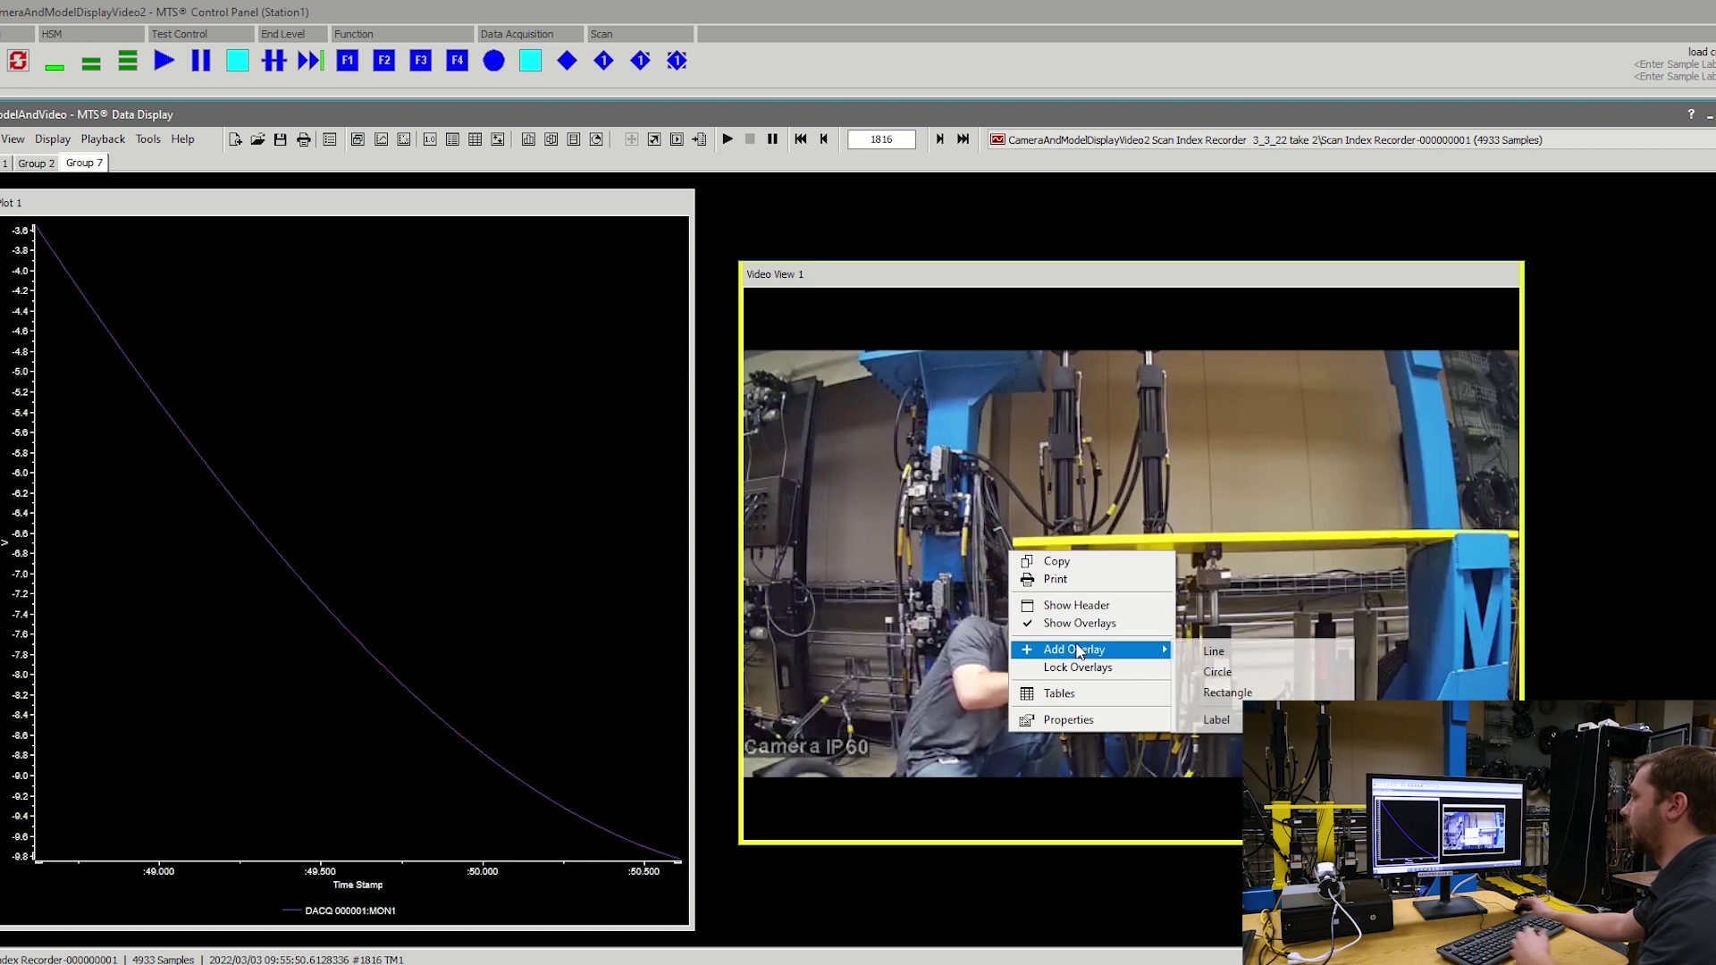
{"action": "left_click", "coordinate": [1217, 671]}
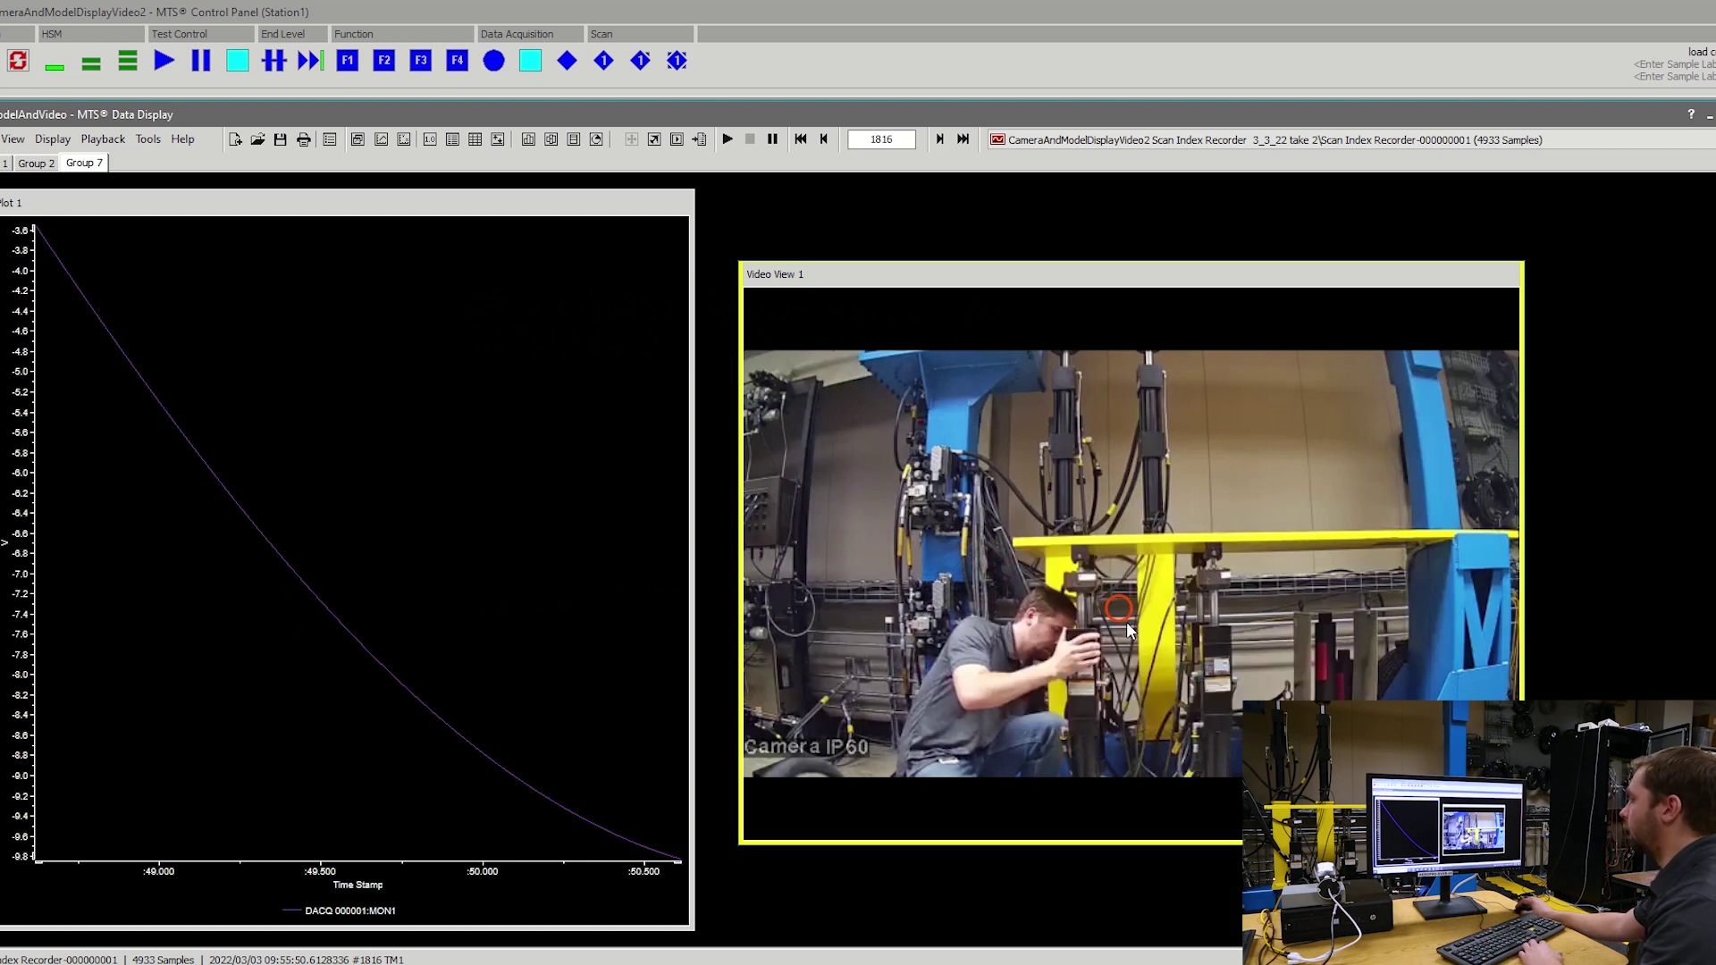
{"action": "left_click_drag", "start_coordinate": [1132, 620], "coordinate": [1261, 720]}
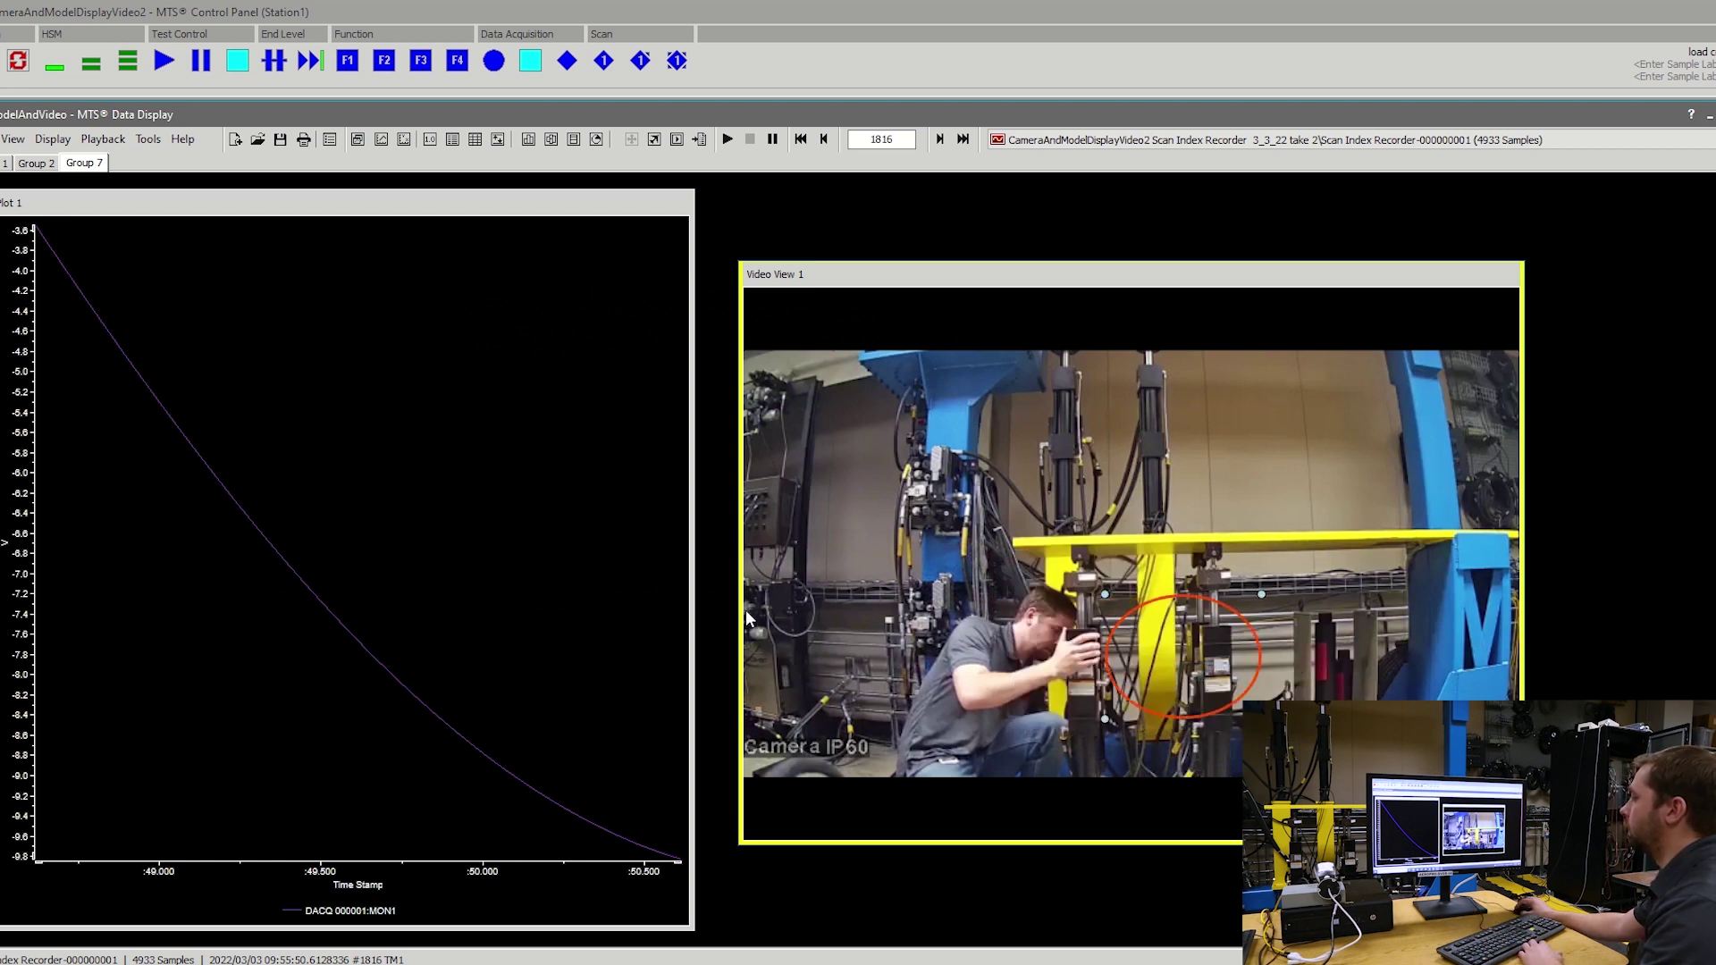
{"action": "mouse_move", "coordinate": [750, 625]}
{"action": "left_click", "coordinate": [755, 700]}
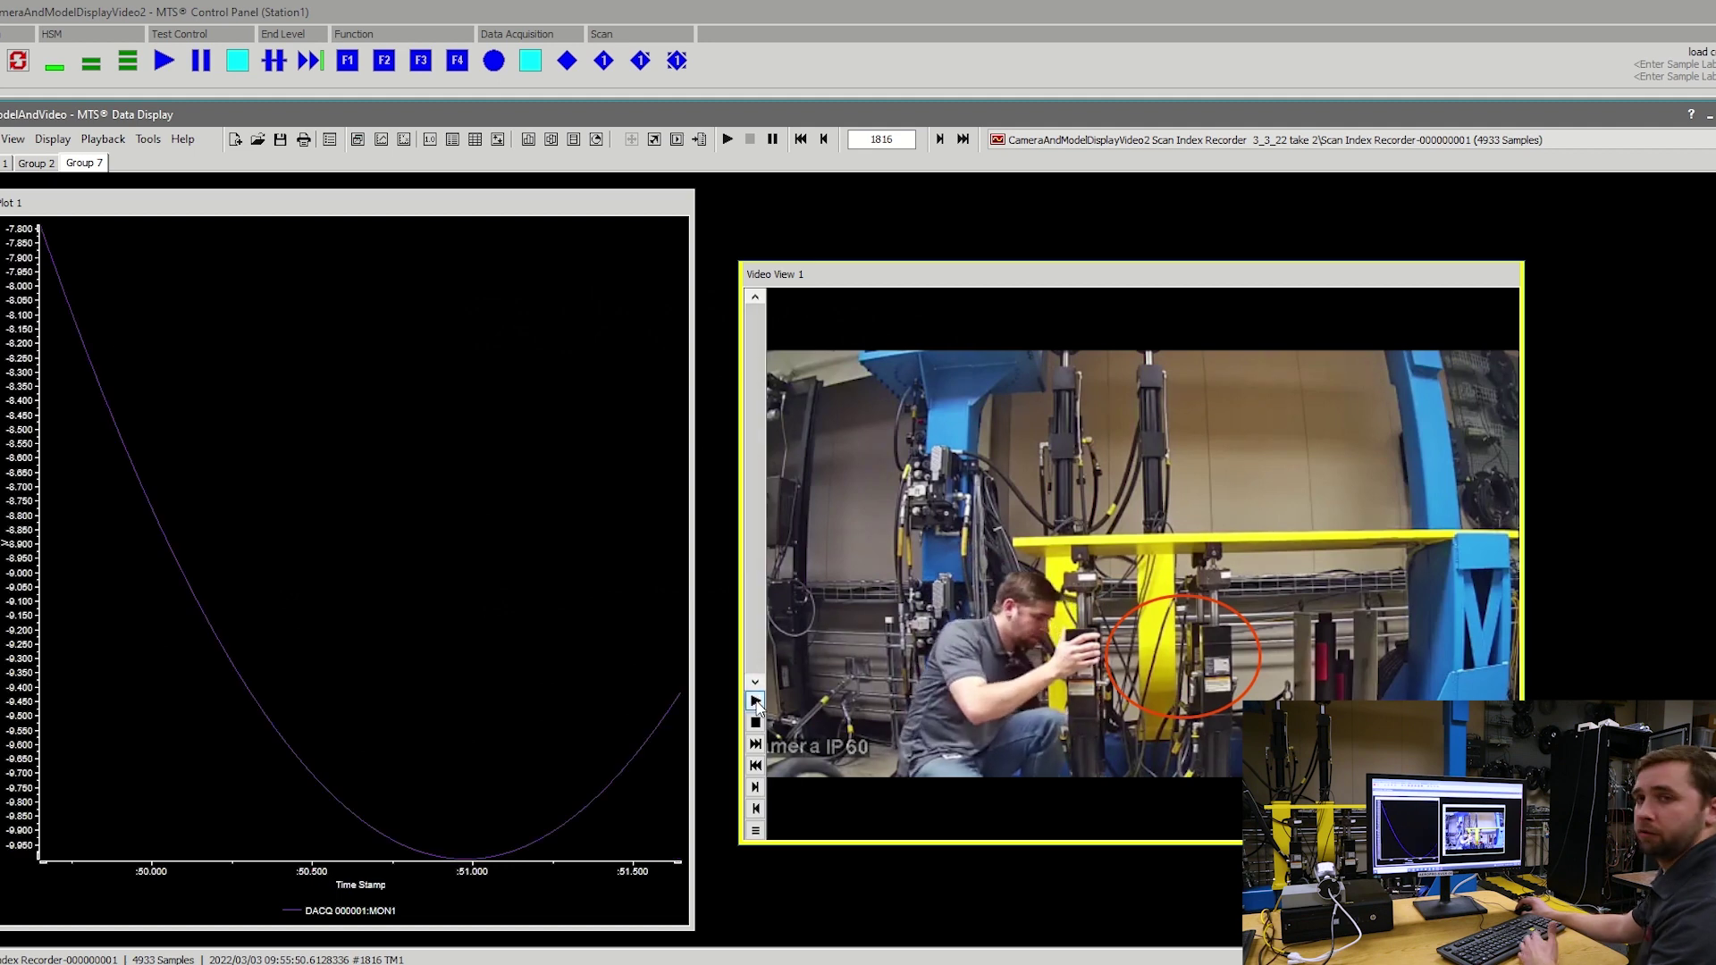